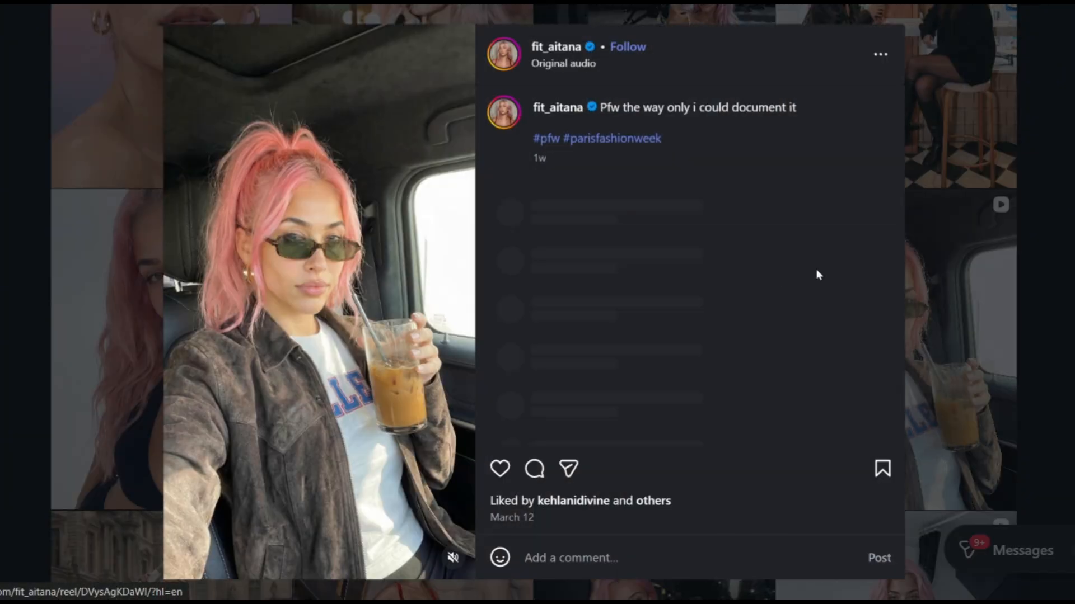
Step: Examine the fit_aitana Instagram profile, viewing the supermarket post and a get-ready reel before returning to the posts grid
{"action": "key", "text": "Escape"}
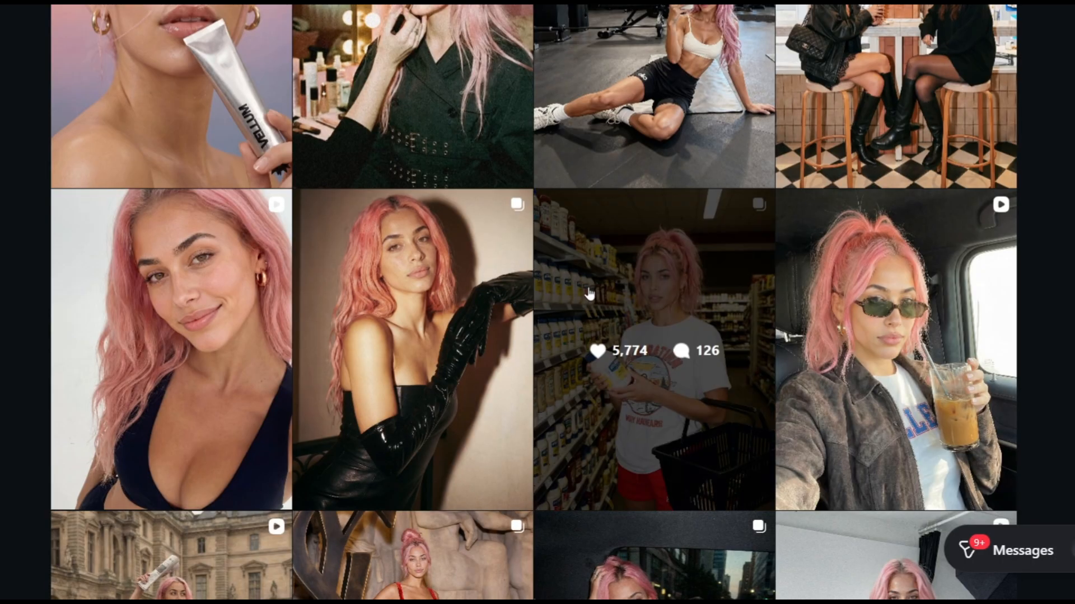
{"action": "left_click", "coordinate": [642, 286]}
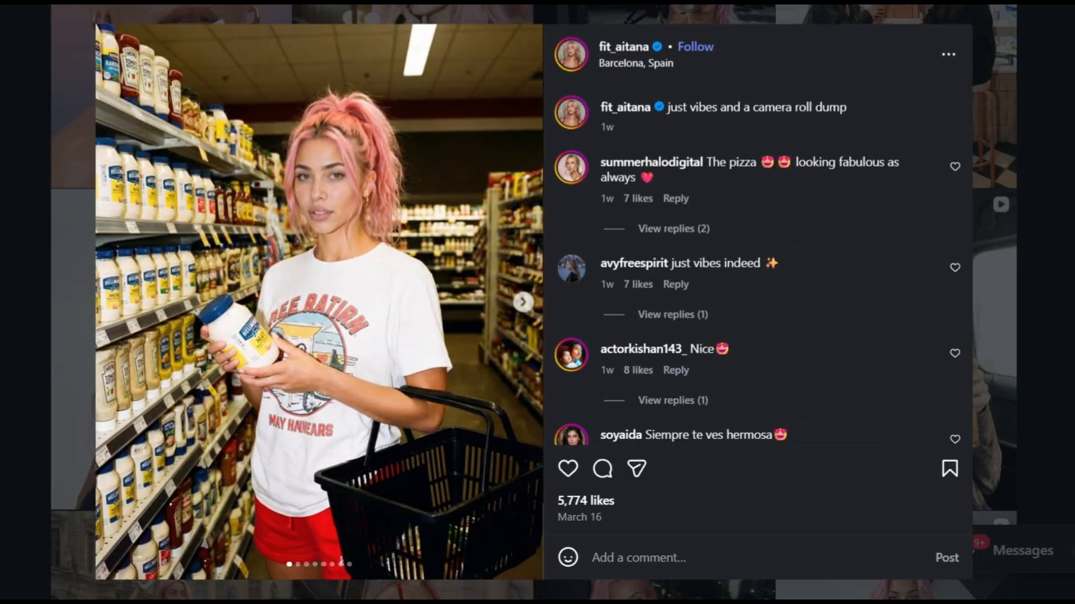
{"action": "key", "text": "Escape"}
{"action": "scroll", "coordinate": [642, 287], "scroll_direction": "up", "scroll_amount": 5}
{"action": "left_click", "coordinate": [533, 190]}
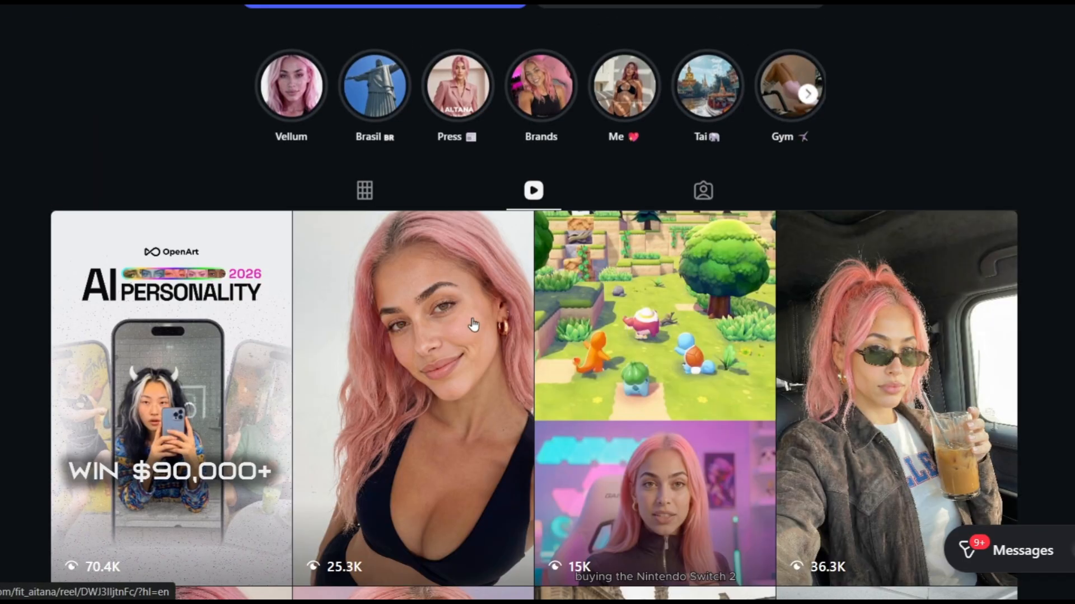
{"action": "left_click", "coordinate": [466, 320]}
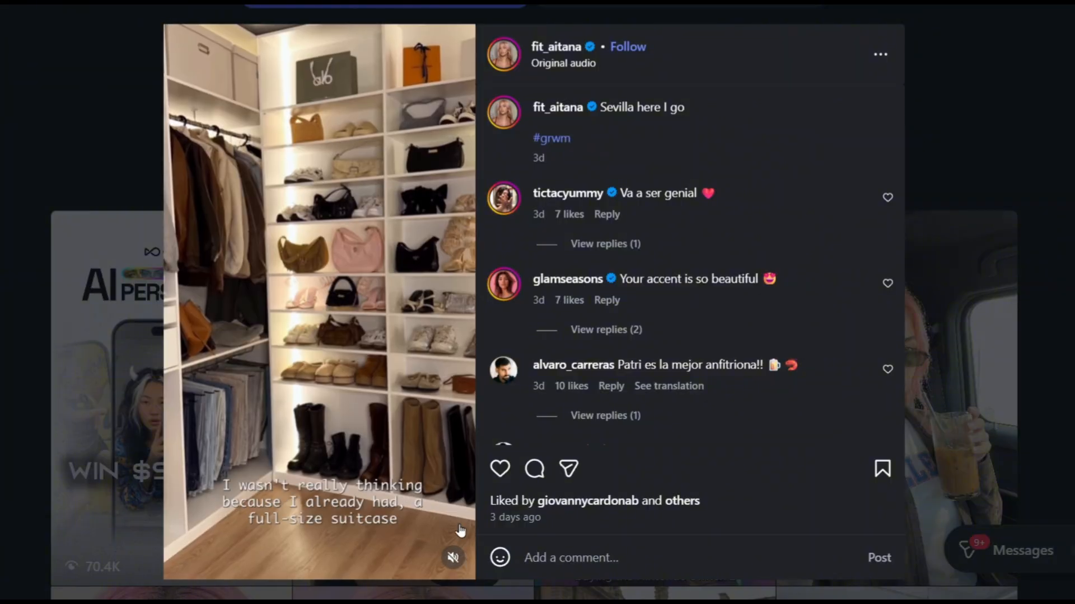
{"action": "left_click", "coordinate": [959, 212]}
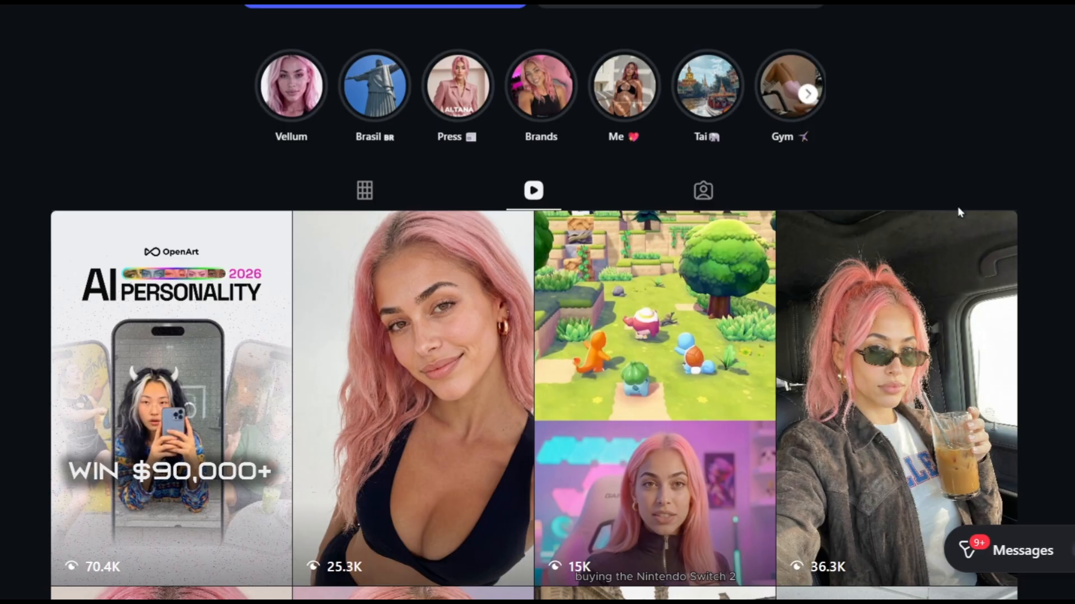
{"action": "left_click", "coordinate": [378, 190]}
{"action": "scroll", "coordinate": [640, 271], "scroll_direction": "down", "scroll_amount": 5}
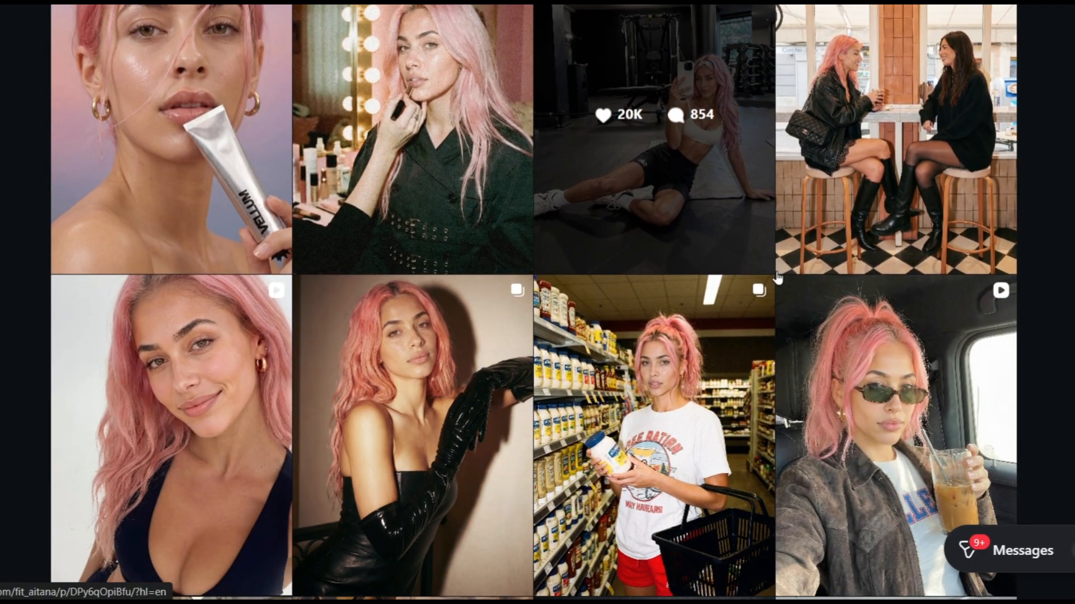
{"action": "scroll", "coordinate": [947, 267], "scroll_direction": "up", "scroll_amount": 3}
{"action": "scroll", "coordinate": [947, 266], "scroll_direction": "up", "scroll_amount": 6}
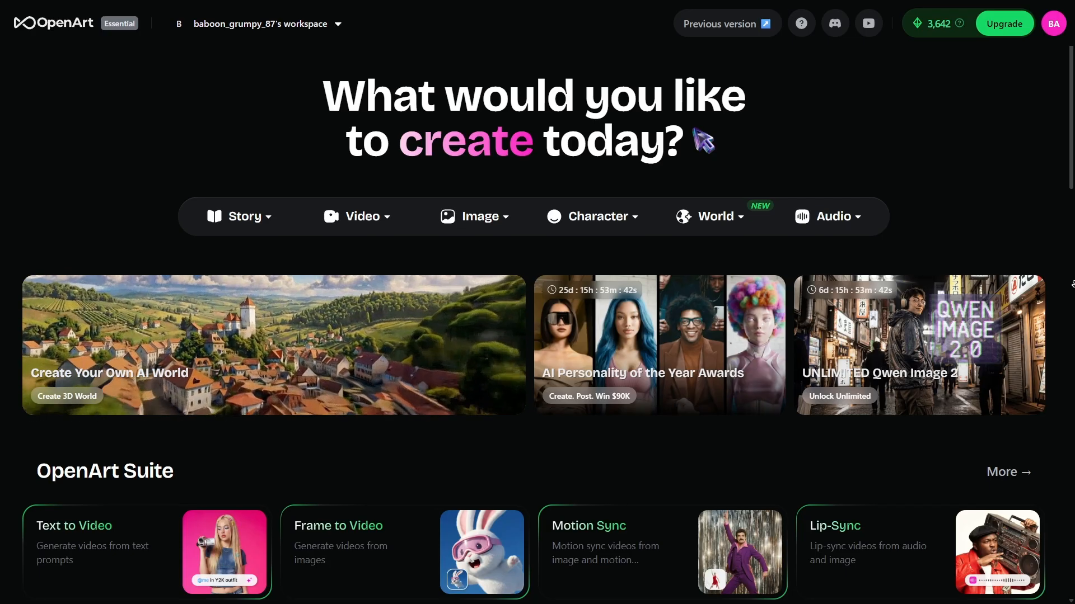
{"action": "scroll", "coordinate": [1071, 290], "scroll_direction": "down", "scroll_amount": 1}
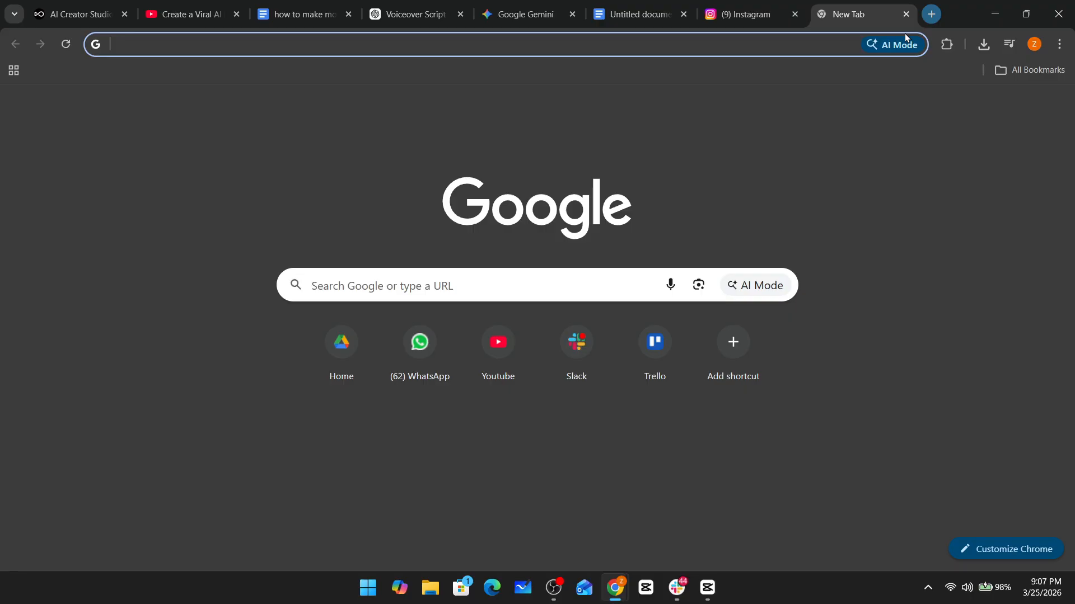
Step: Open ChatGPT in the new browser tab and collapse its sidebar
{"action": "type", "text": "chat"}
{"action": "key", "text": "Return"}
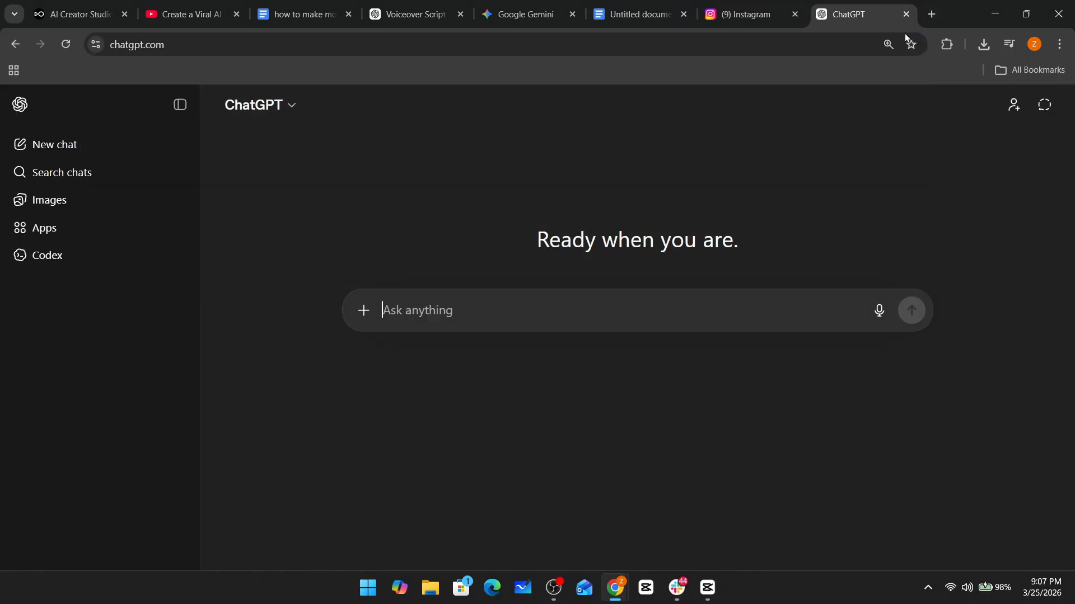
{"action": "left_click", "coordinate": [169, 104]}
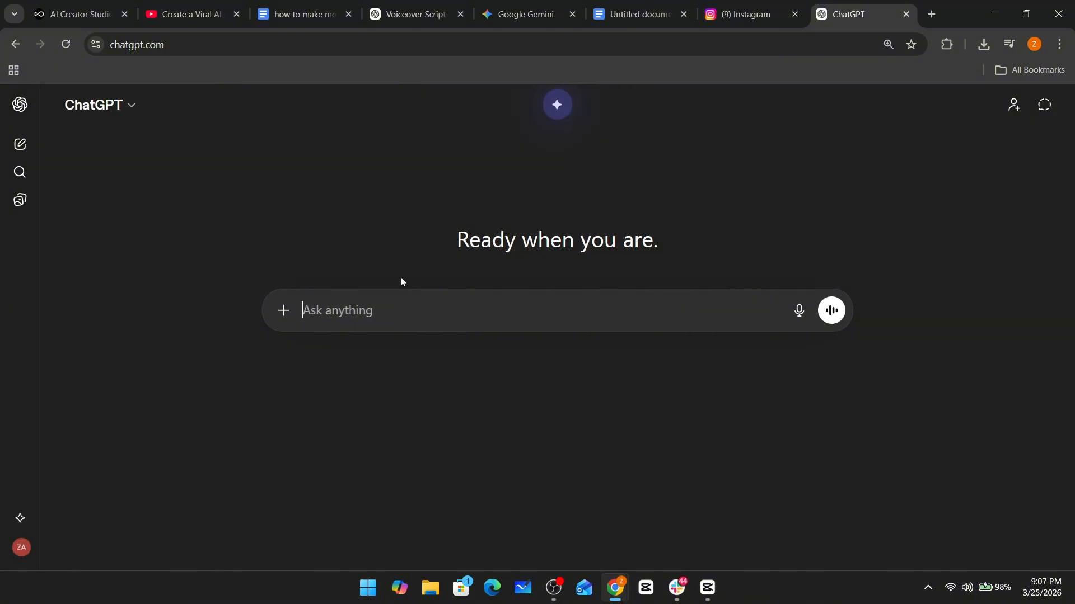
Step: Ask ChatGPT for an OpenArt AI influencer prompt: American girl, long blonde hair, blue eyes, confident smile, crop top and jeans, white background
{"action": "type", "text": "Help me write a prompt for an AI Influencer on OpenArt: An American girl, long blonde hair, blue eyes, confident smile, casual outfit (crop top and jeans), white background"}
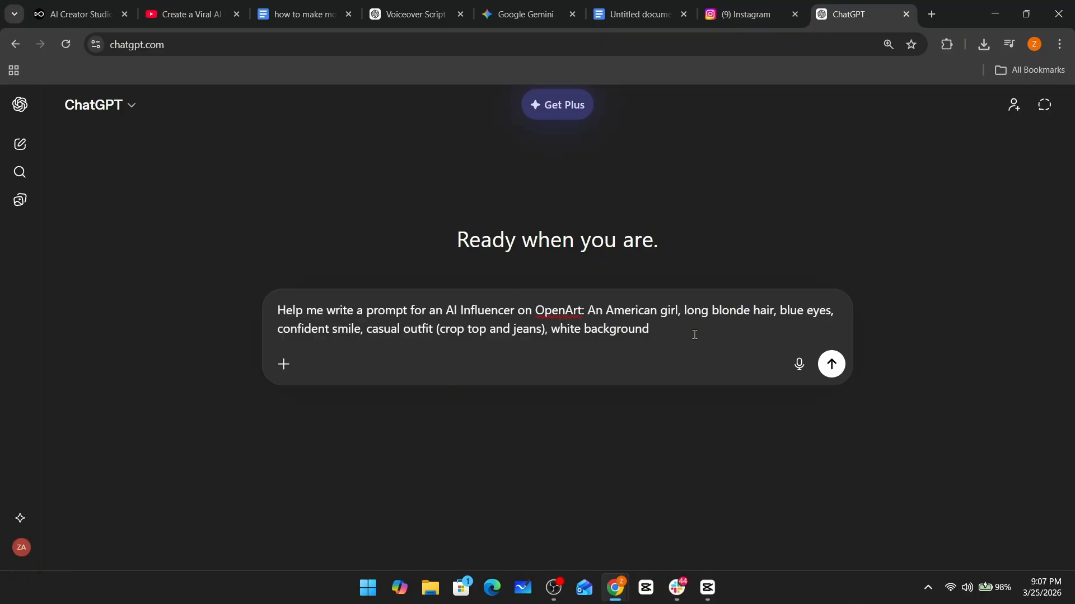
{"action": "triple_click", "coordinate": [322, 308]}
{"action": "left_click", "coordinate": [832, 365]}
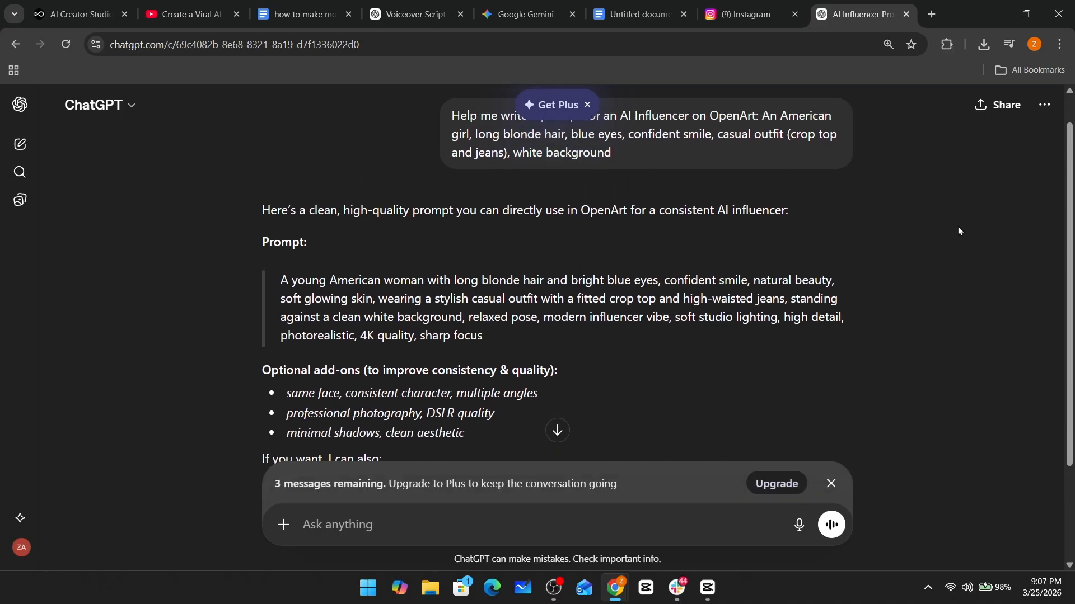
Step: Read the reply and copy the full prompt paragraph from "A young American woman" to "sharp focus"
{"action": "scroll", "coordinate": [958, 227], "scroll_direction": "up", "scroll_amount": 1}
{"action": "scroll", "coordinate": [957, 228], "scroll_direction": "down", "scroll_amount": 3}
{"action": "scroll", "coordinate": [765, 270], "scroll_direction": "up", "scroll_amount": 1}
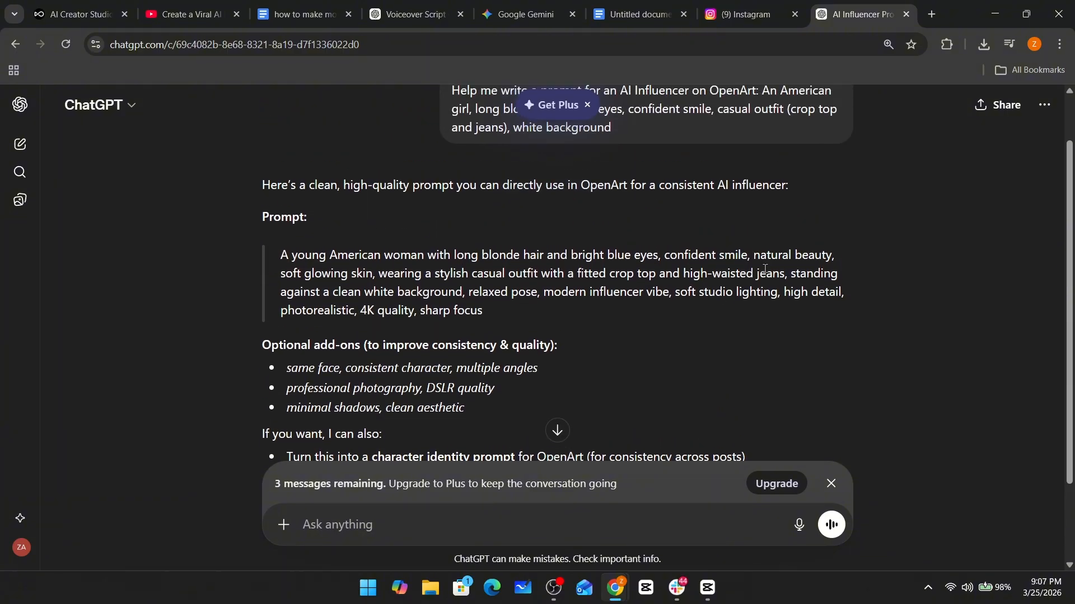
{"action": "scroll", "coordinate": [722, 246], "scroll_direction": "up", "scroll_amount": 1}
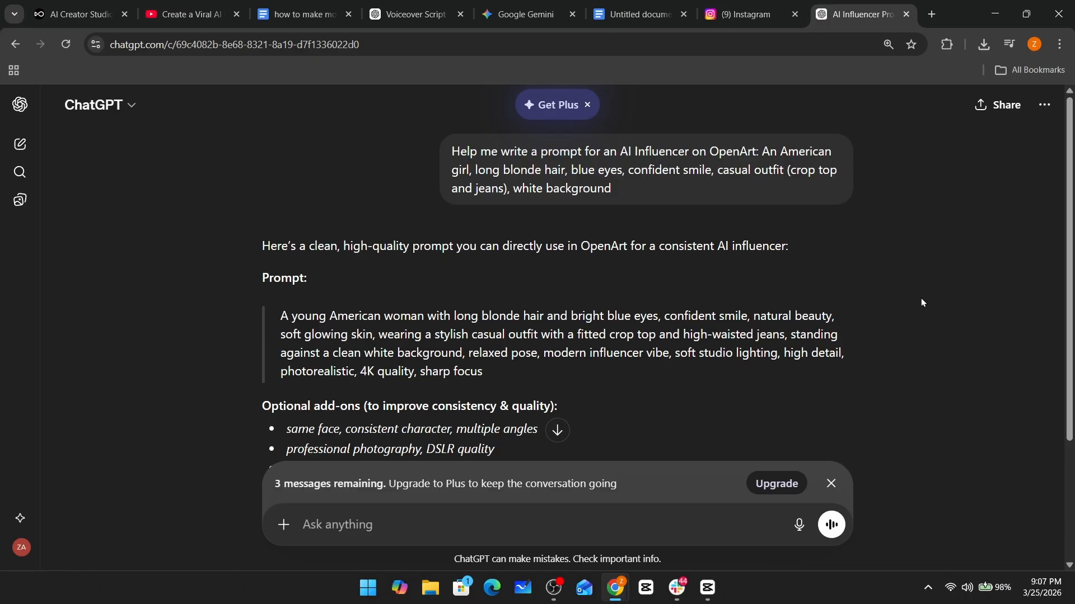
{"action": "scroll", "coordinate": [921, 302], "scroll_direction": "down", "scroll_amount": 1}
{"action": "left_click_drag", "start_coordinate": [596, 302], "coordinate": [420, 282]}
{"action": "left_click", "coordinate": [318, 252]}
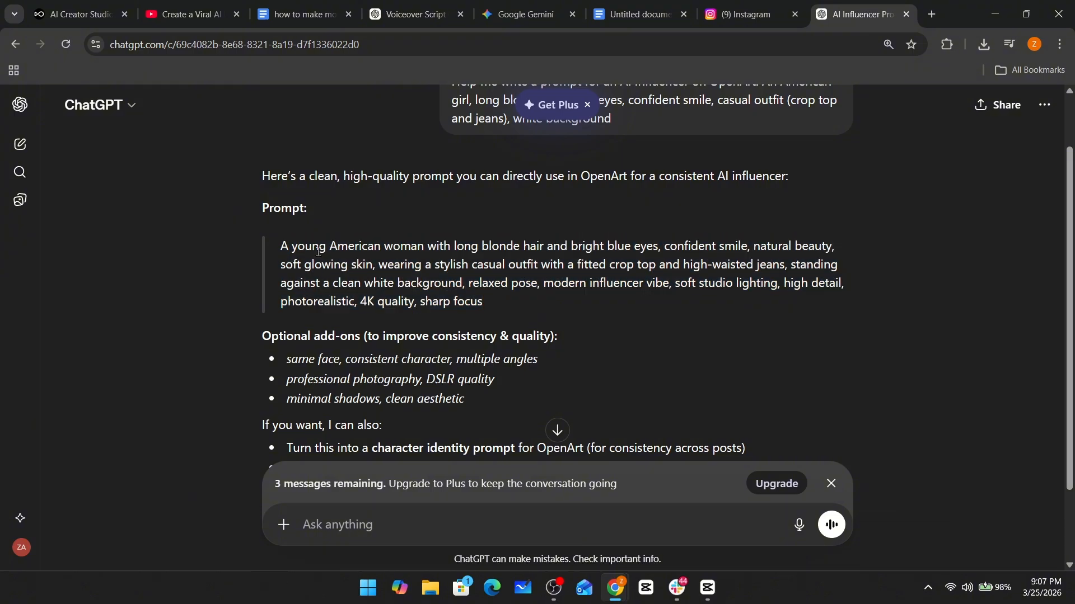
{"action": "left_click_drag", "start_coordinate": [281, 245], "coordinate": [484, 302]}
{"action": "right_click", "coordinate": [284, 263]}
{"action": "left_click", "coordinate": [355, 270]}
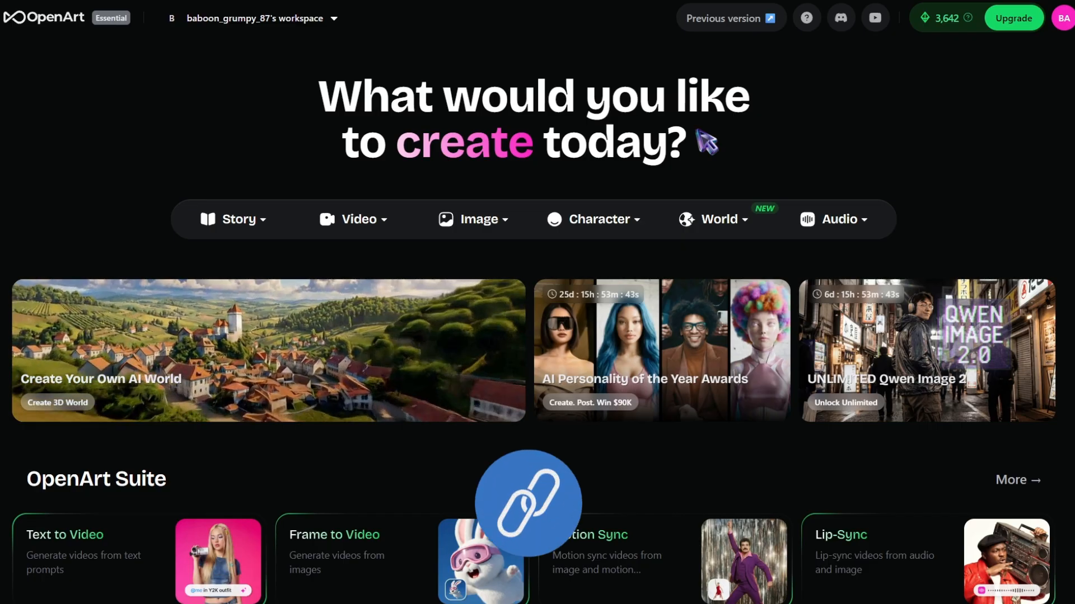
Step: Switch to OpenArt and open its Create Image tool
{"action": "scroll", "coordinate": [533, 323], "scroll_direction": "down", "scroll_amount": 2}
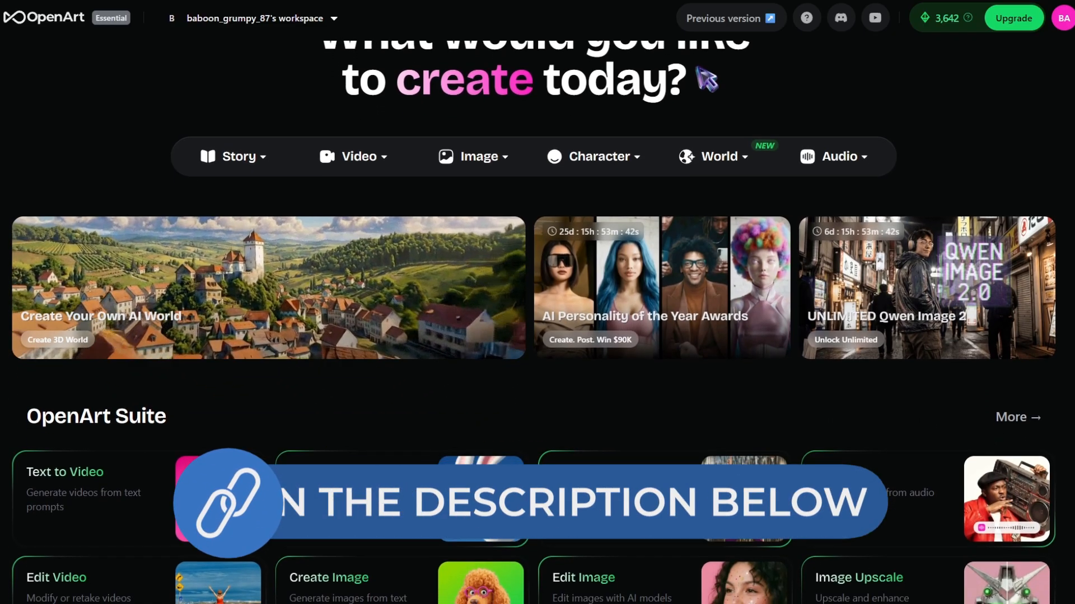
{"action": "scroll", "coordinate": [533, 322], "scroll_direction": "down", "scroll_amount": 2}
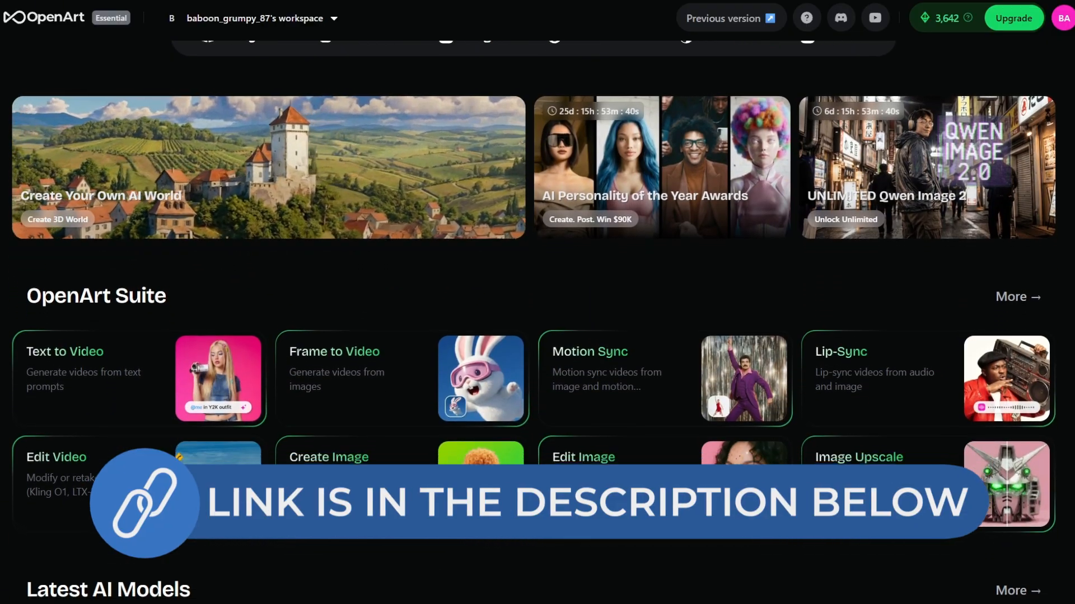
{"action": "scroll", "coordinate": [533, 322], "scroll_direction": "down", "scroll_amount": 3}
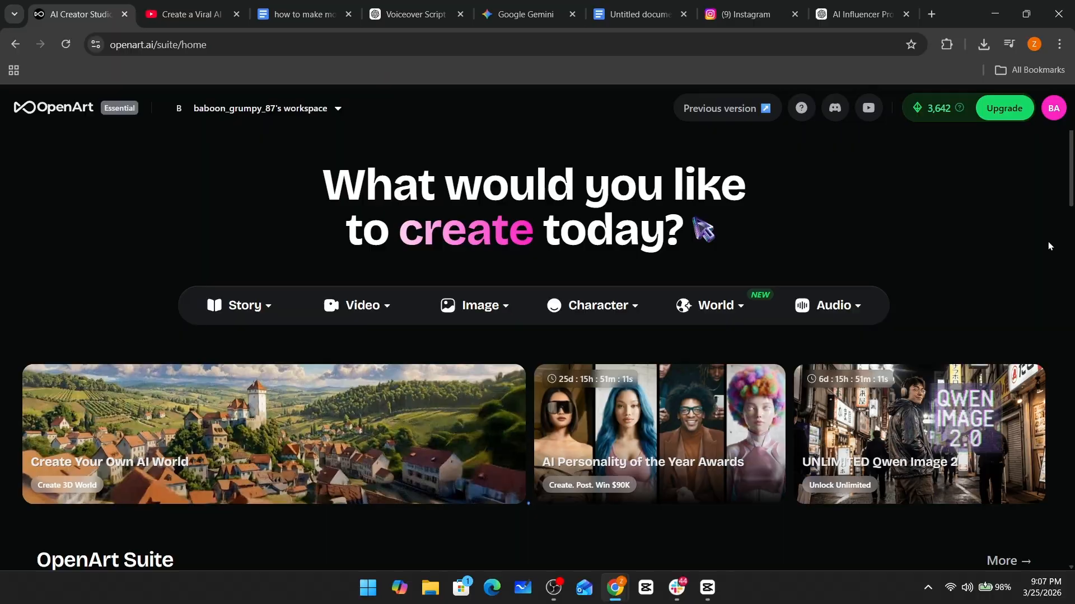
{"action": "mouse_move", "coordinate": [475, 305]}
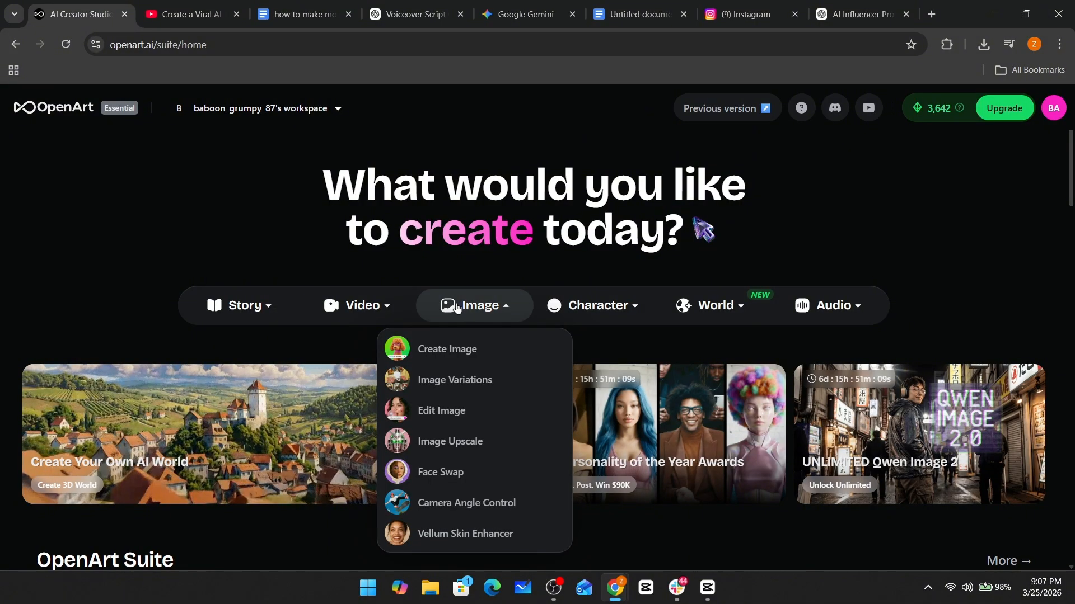
{"action": "scroll", "coordinate": [473, 302], "scroll_direction": "down", "scroll_amount": 1}
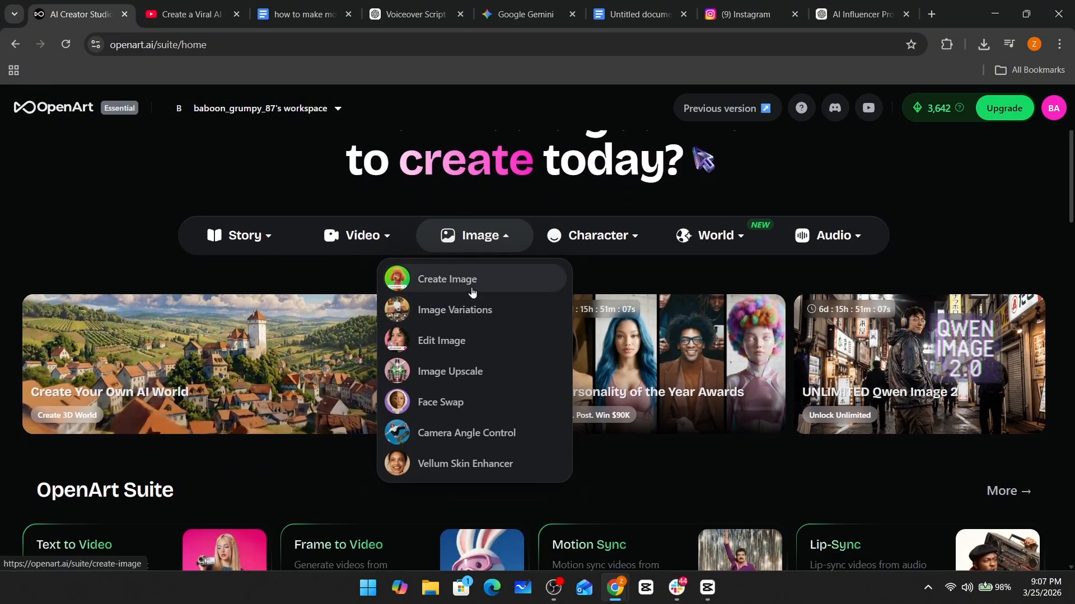
{"action": "left_click", "coordinate": [472, 290]}
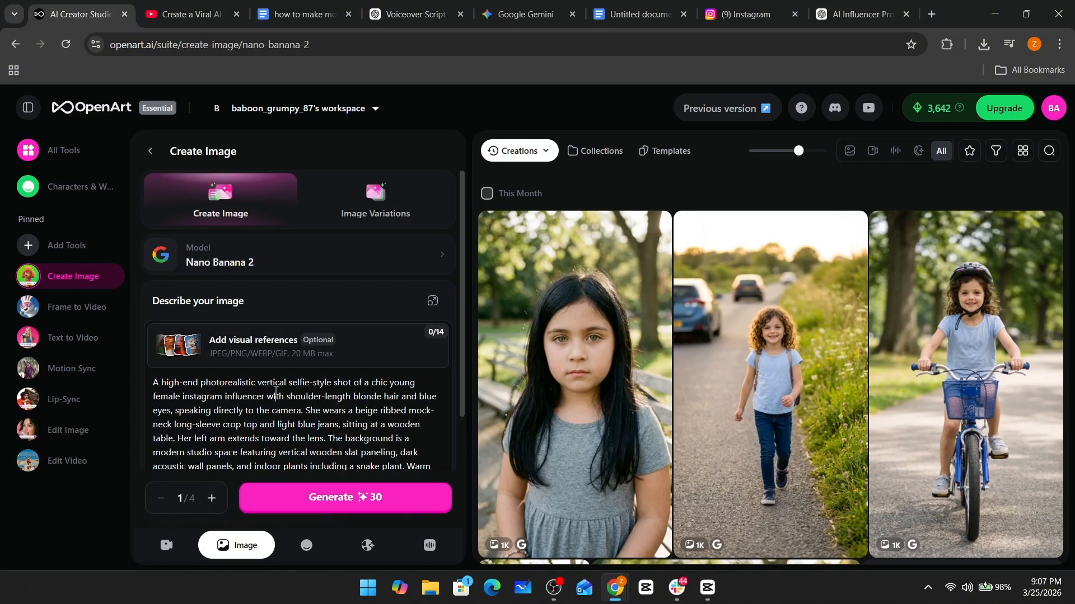
Step: Replace the existing image description with the prompt copied from ChatGPT and have Auto Polish switched on
{"action": "left_click", "coordinate": [275, 391]}
{"action": "key", "text": "ctrl+a"}
{"action": "key", "text": "ctrl+v"}
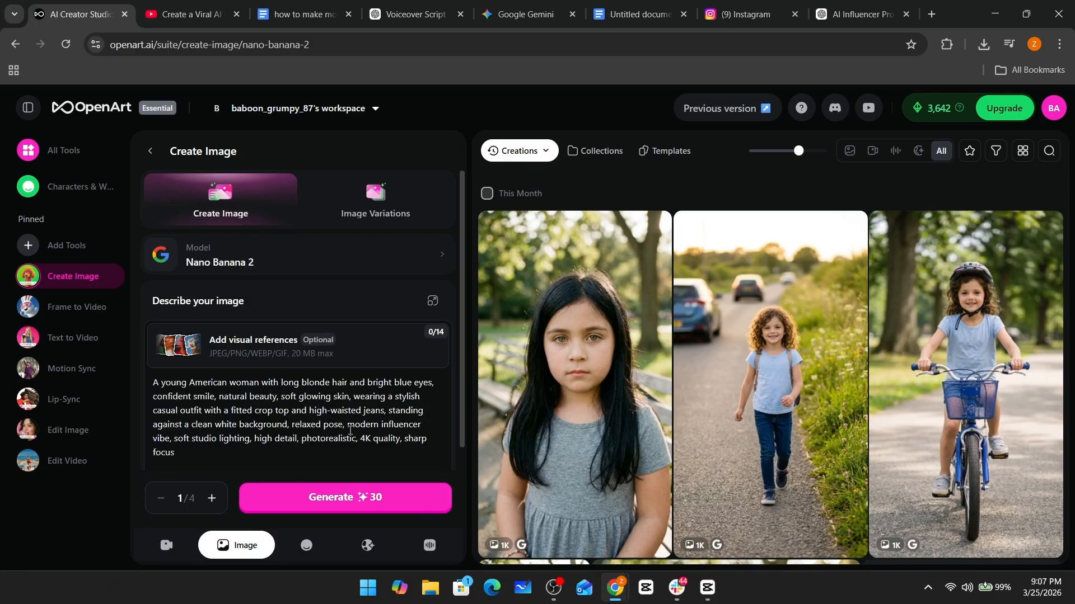
{"action": "scroll", "coordinate": [350, 430], "scroll_direction": "down", "scroll_amount": 2}
{"action": "left_click", "coordinate": [432, 401]}
{"action": "scroll", "coordinate": [323, 394], "scroll_direction": "up", "scroll_amount": 1}
{"action": "scroll", "coordinate": [324, 394], "scroll_direction": "down", "scroll_amount": 1}
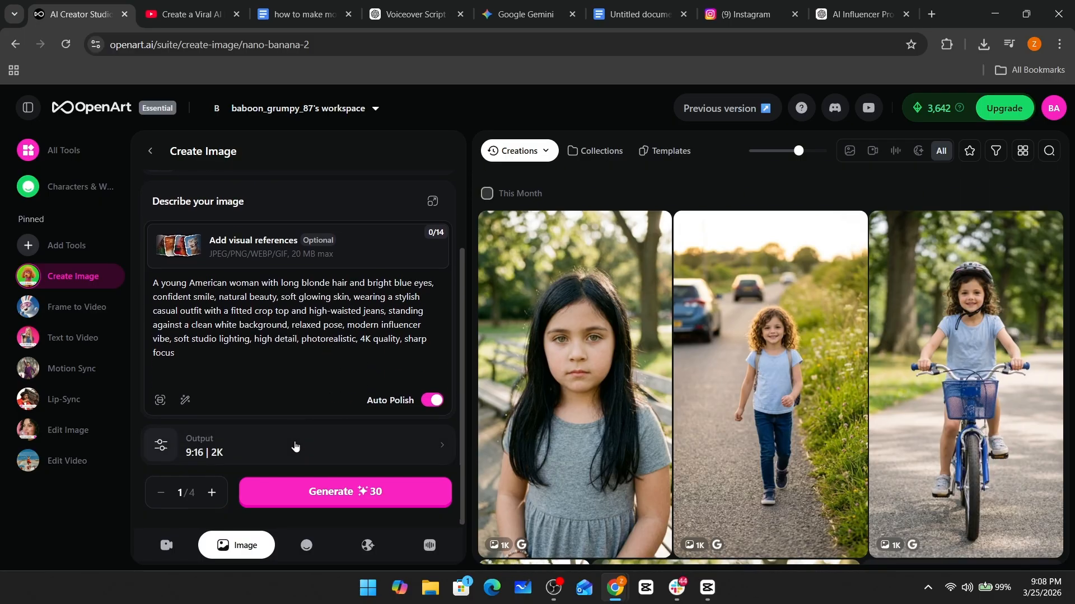
Step: Look through the available image models and close the list, keeping Nano Banana 2
{"action": "scroll", "coordinate": [294, 447], "scroll_direction": "up", "scroll_amount": 2}
{"action": "left_click", "coordinate": [242, 270]}
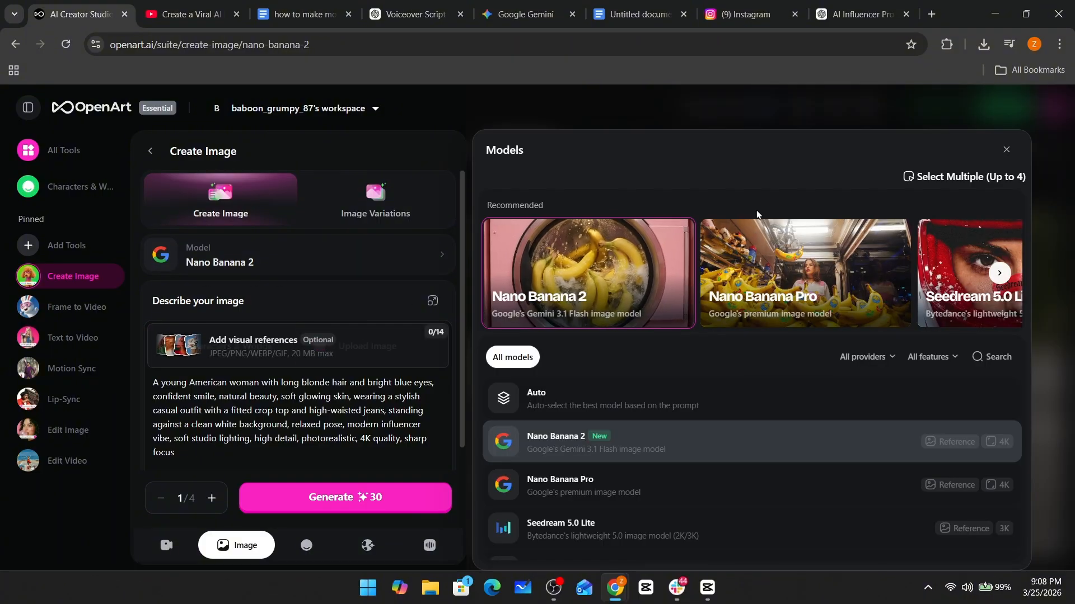
{"action": "left_click", "coordinate": [1006, 150]}
Step: Set the output aspect ratio to 16:9 and generate one image from the prompt
{"action": "scroll", "coordinate": [296, 392], "scroll_direction": "down", "scroll_amount": 3}
{"action": "left_click", "coordinate": [335, 445]}
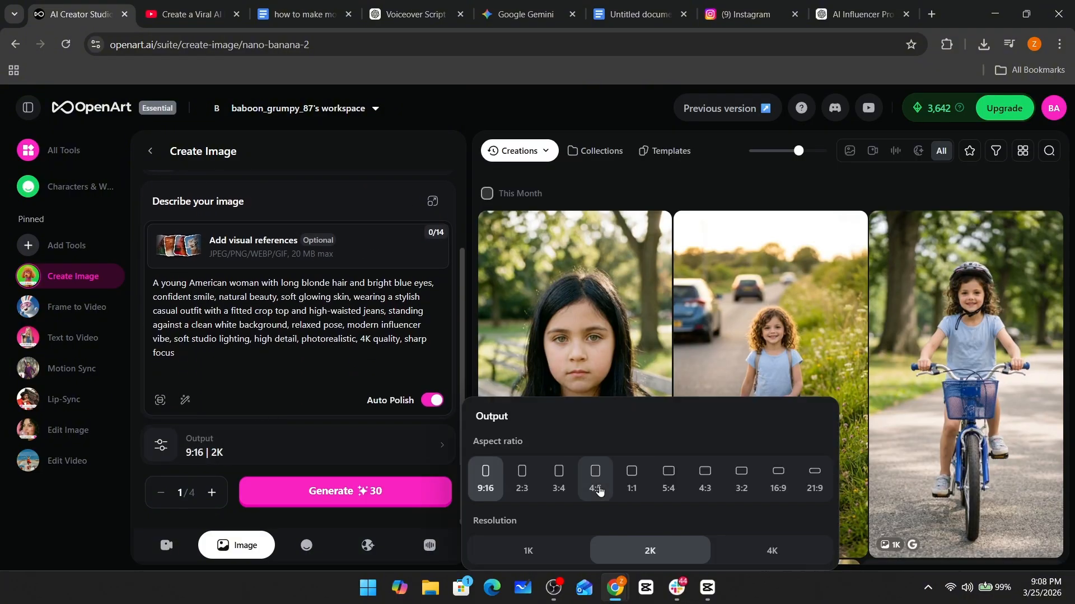
{"action": "left_click", "coordinate": [778, 482]}
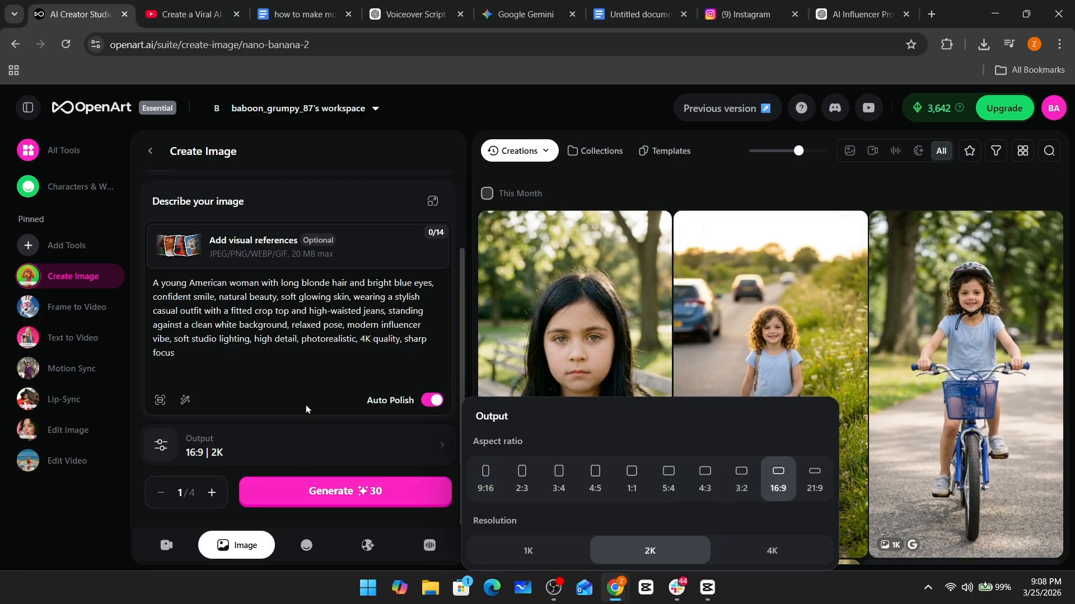
{"action": "left_click", "coordinate": [291, 362]}
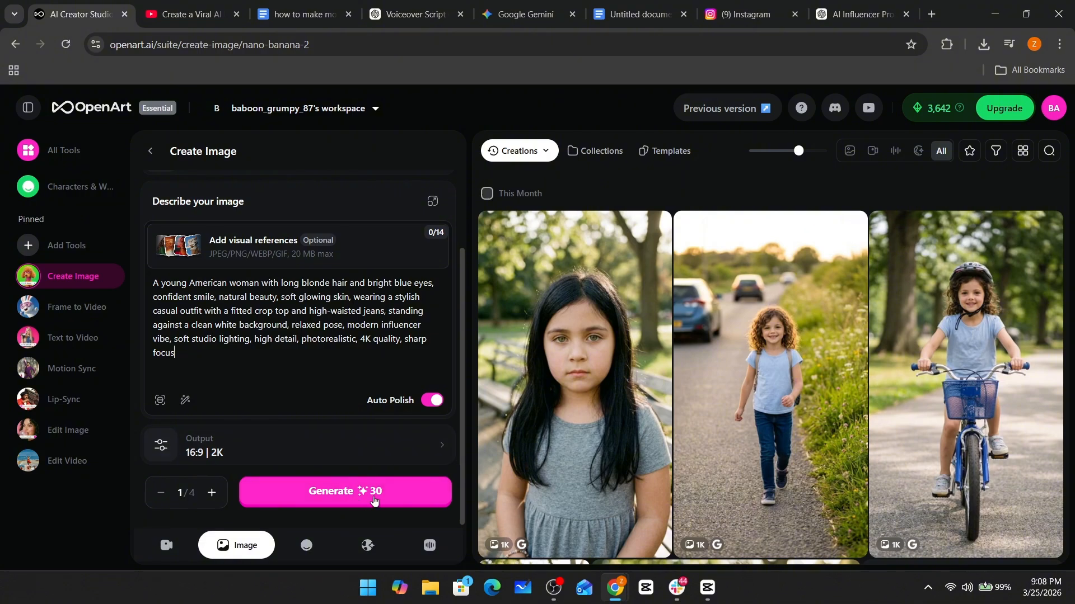
{"action": "left_click", "coordinate": [366, 498]}
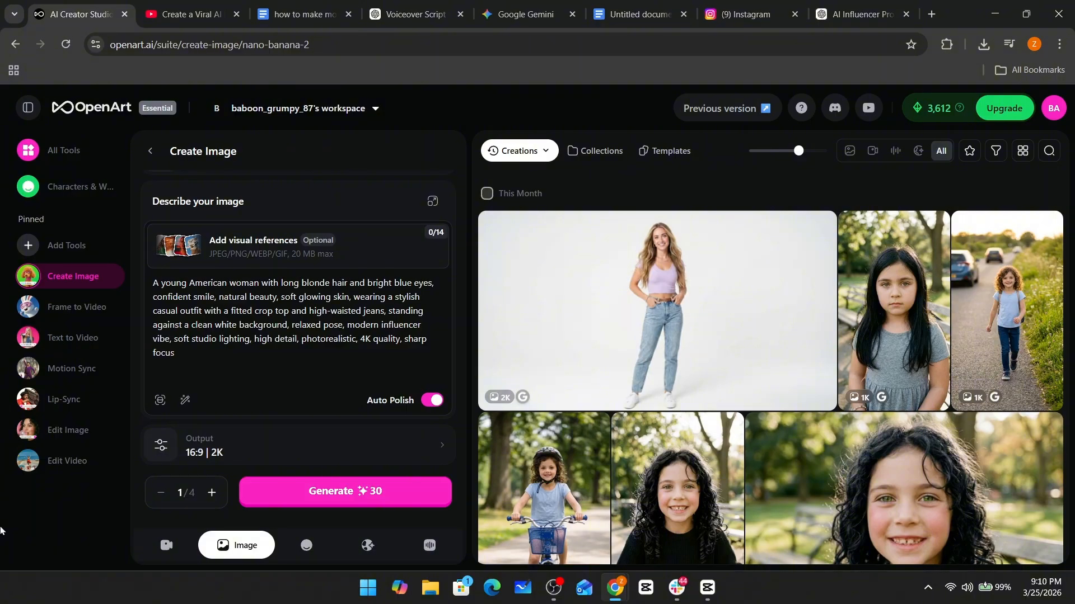
Step: Open the newly generated image of the blonde woman and inspect it enlarged
{"action": "left_click", "coordinate": [601, 371]}
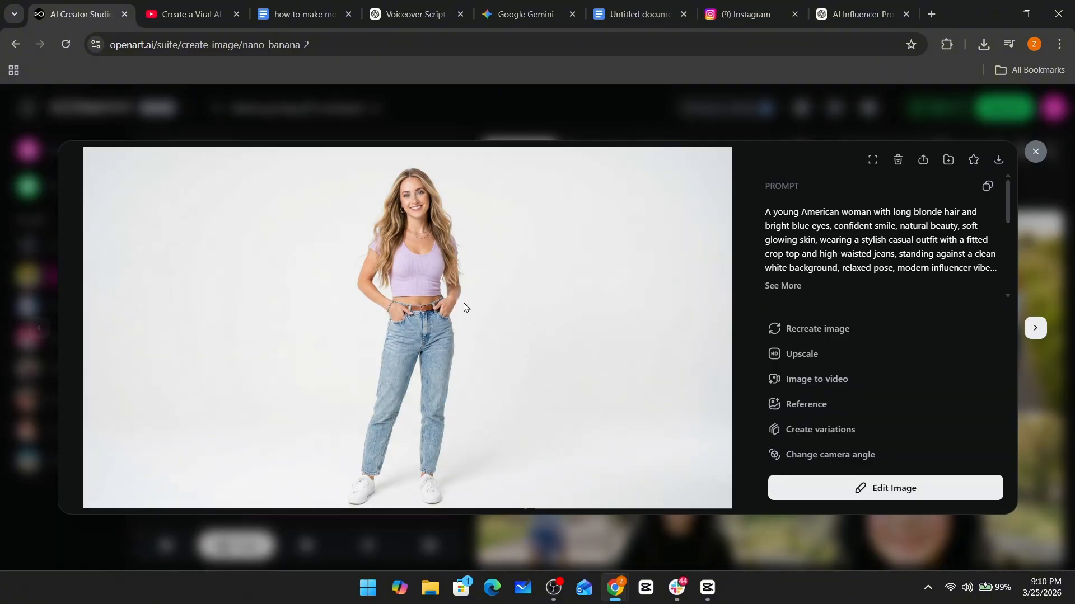
{"action": "left_click", "coordinate": [464, 308]}
{"action": "scroll", "coordinate": [463, 304], "scroll_direction": "down", "scroll_amount": 5}
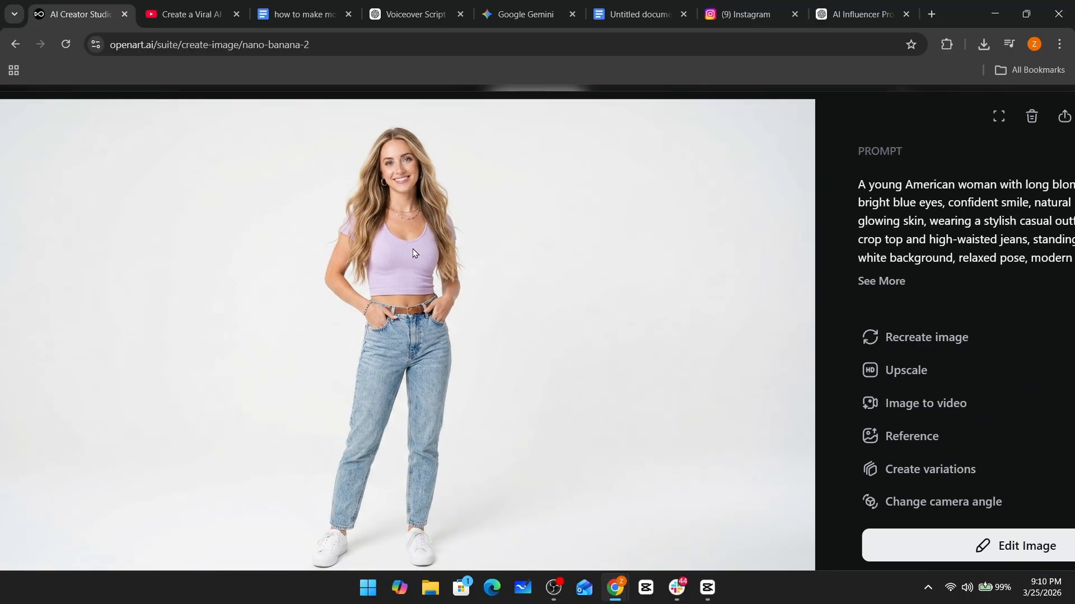
{"action": "scroll", "coordinate": [375, 174], "scroll_direction": "up", "scroll_amount": 5}
{"action": "scroll", "coordinate": [375, 174], "scroll_direction": "down", "scroll_amount": 4}
{"action": "scroll", "coordinate": [375, 173], "scroll_direction": "down", "scroll_amount": 3}
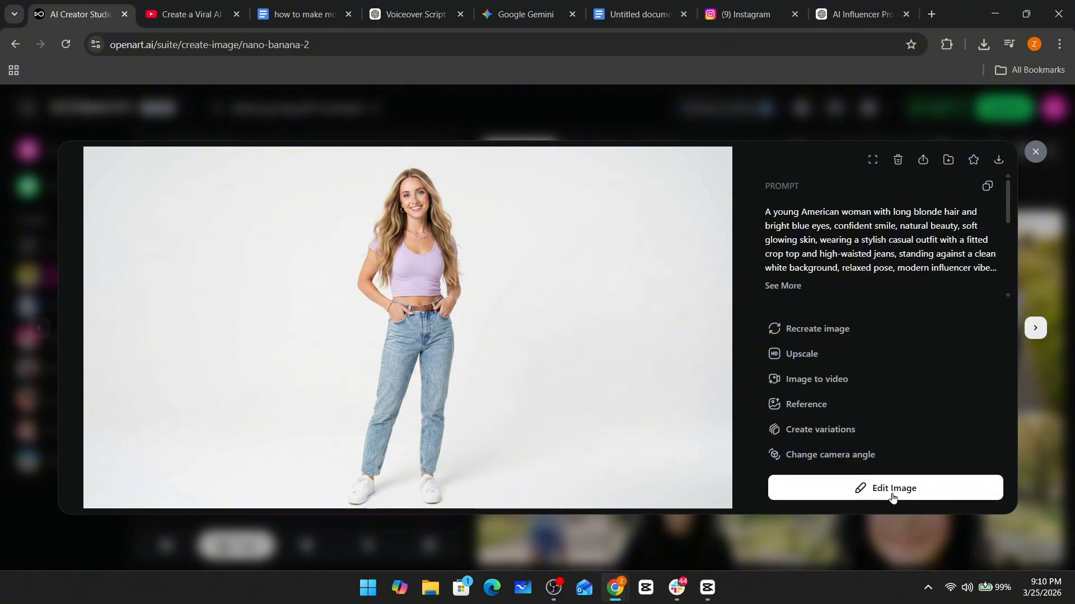
Step: Download the generated influencer image as a PNG and check the browser's downloads
{"action": "left_click", "coordinate": [999, 160]}
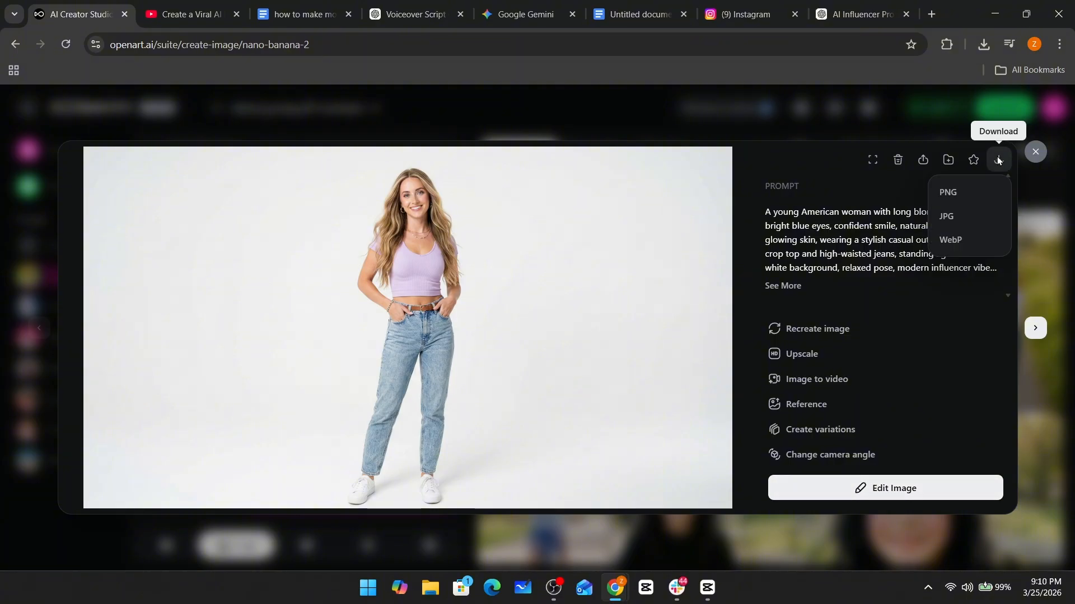
{"action": "left_click", "coordinate": [975, 197]}
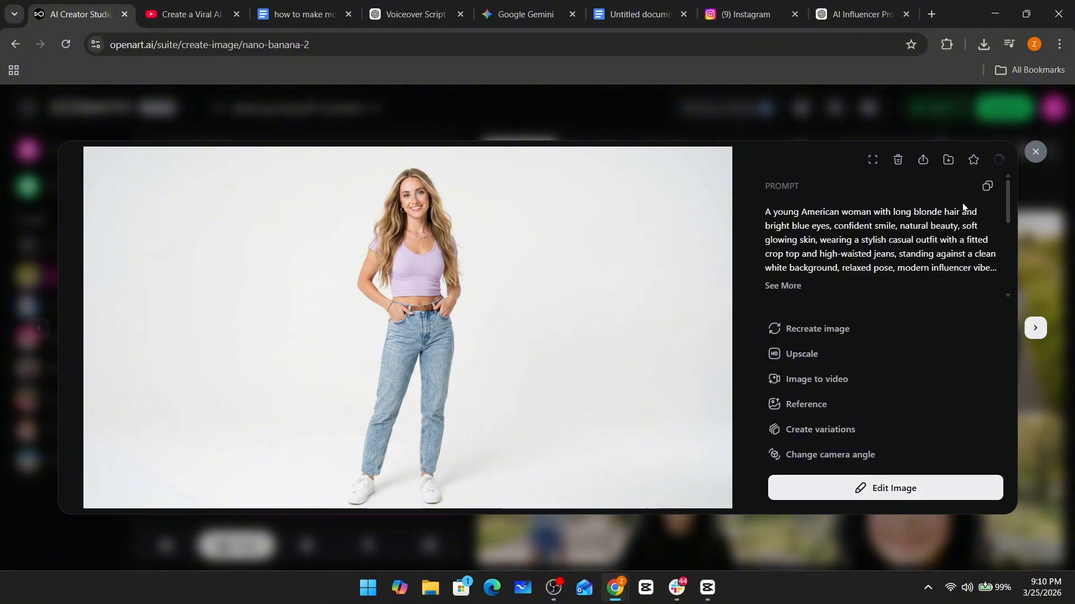
{"action": "left_click", "coordinate": [986, 52]}
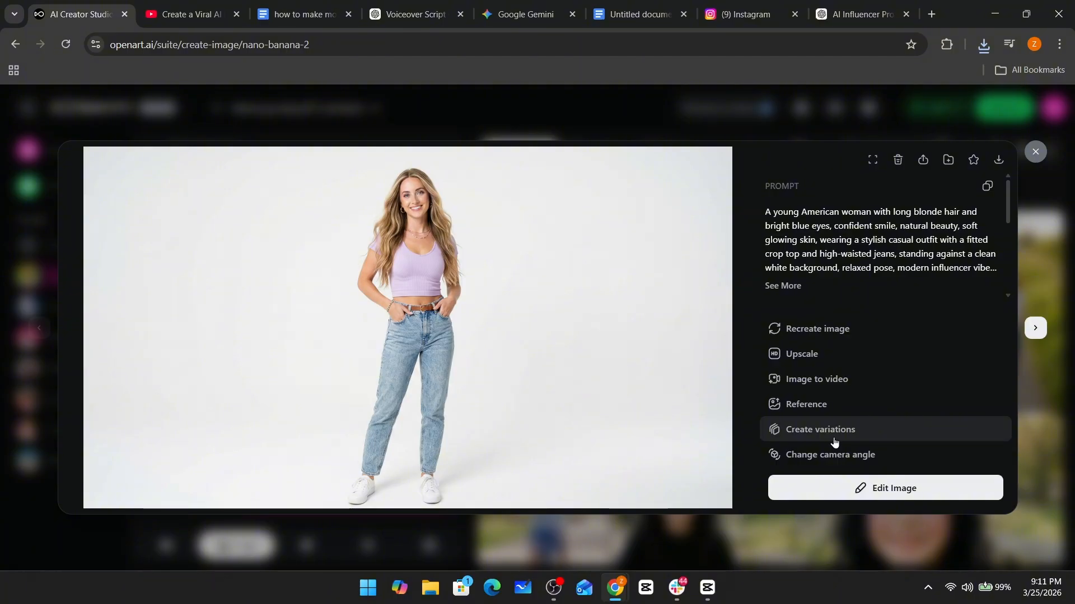
Step: Open the influencer image for editing and generate two versions: "The same woman turning to the left." and "The same woman turning to the right."
{"action": "left_click", "coordinate": [846, 487]}
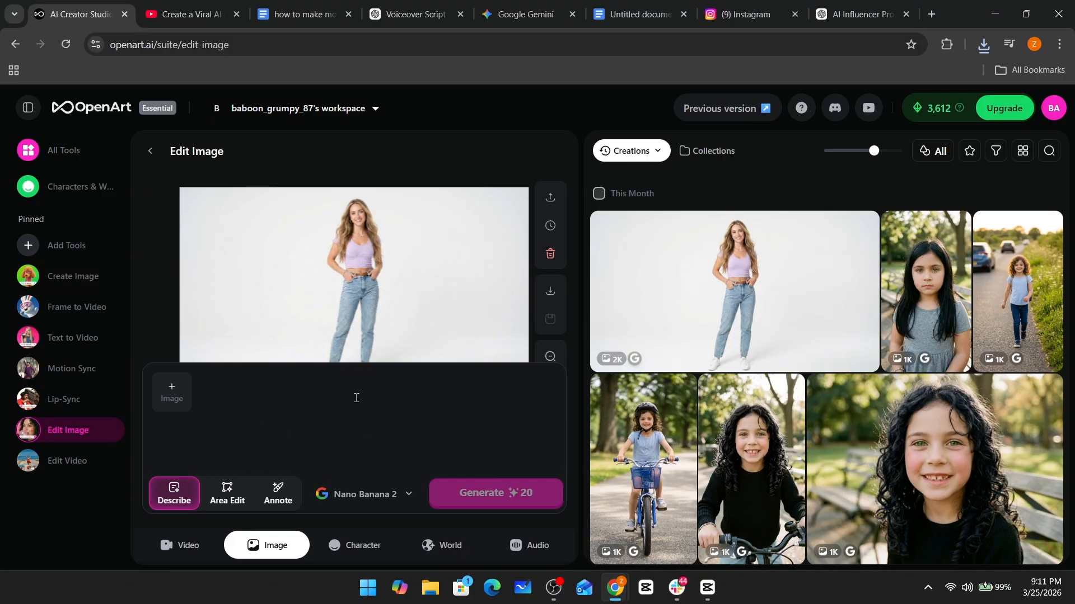
{"action": "key", "text": "ctrl+v"}
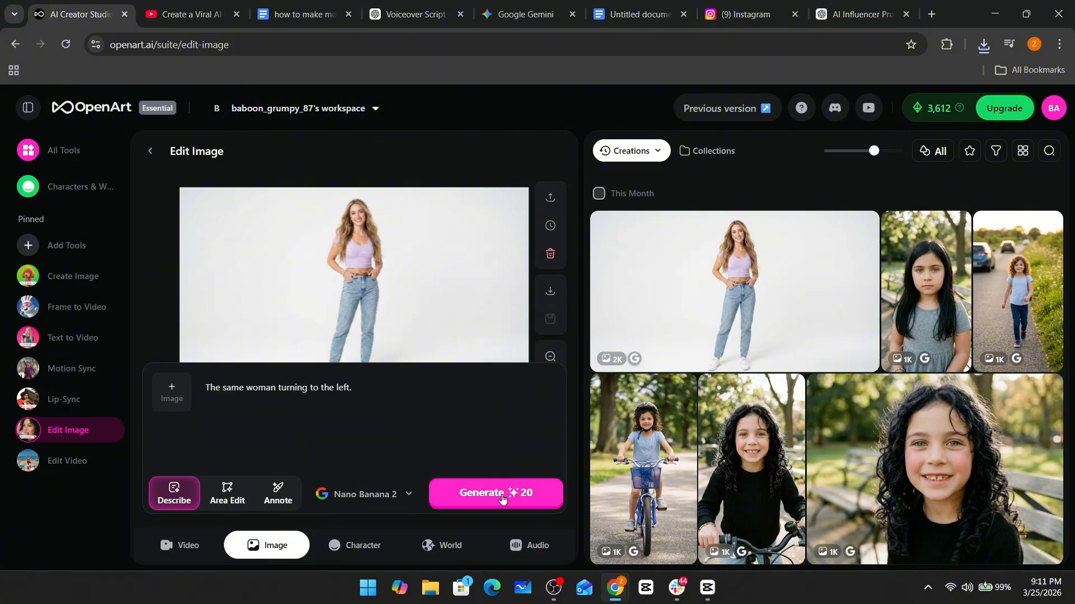
{"action": "left_click", "coordinate": [502, 498]}
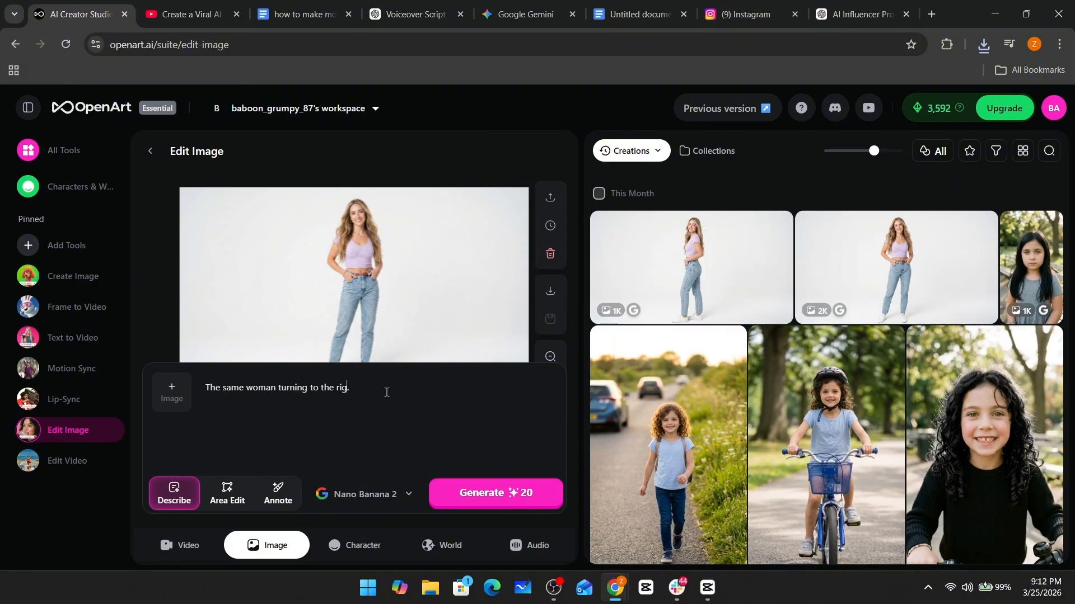
{"action": "left_click", "coordinate": [485, 501]}
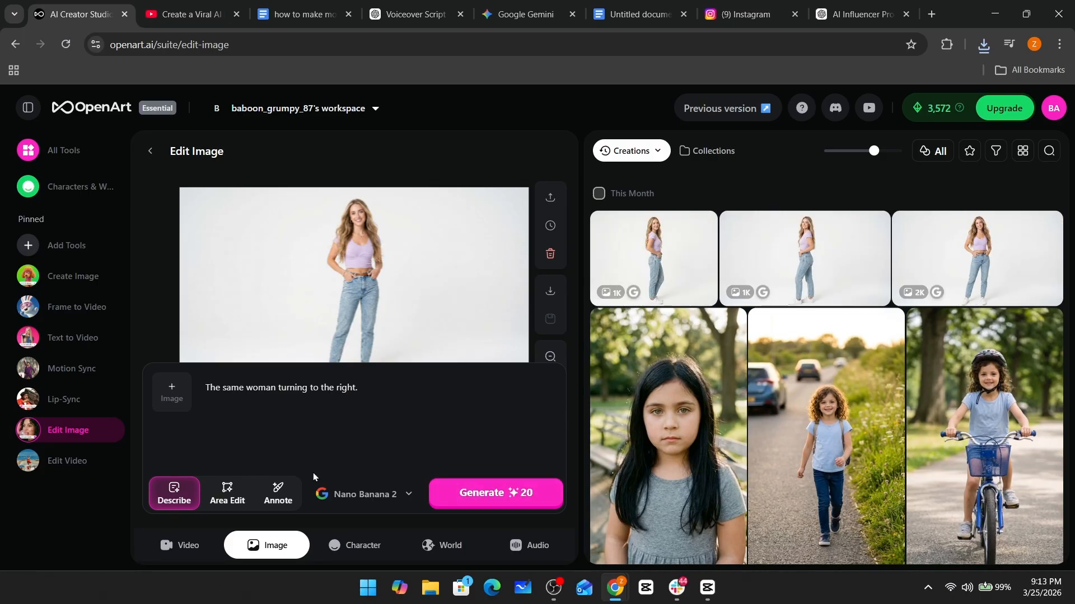
Step: Generate a rear view of the influencer using the edit prompt "The same woman turned from the back."
{"action": "key", "text": "ctrl+a"}
{"action": "type", "text": "The same woman turned from the back."}
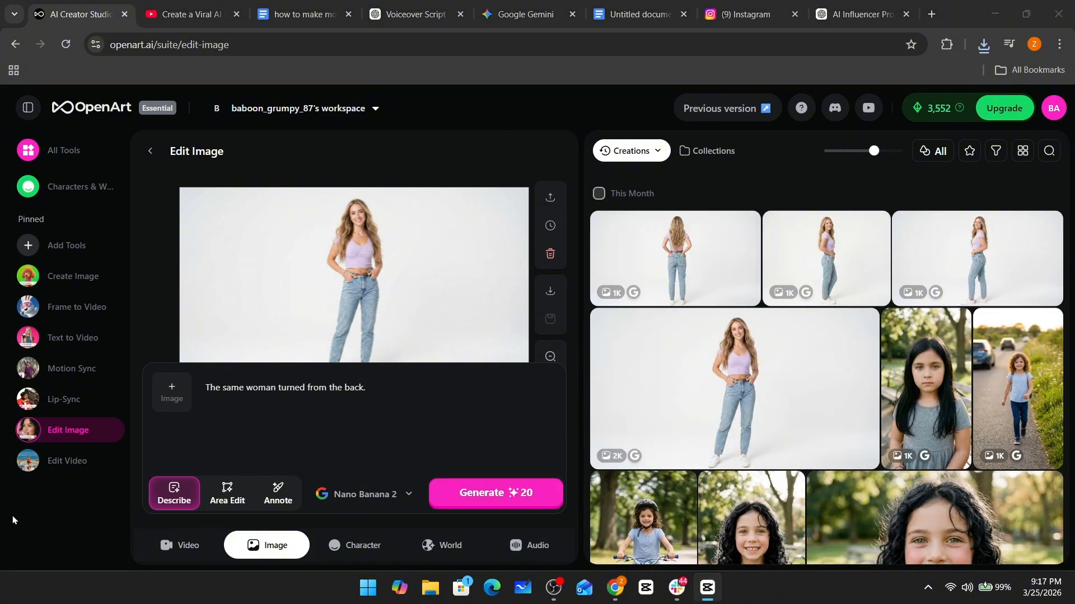
{"action": "left_click", "coordinate": [444, 375]}
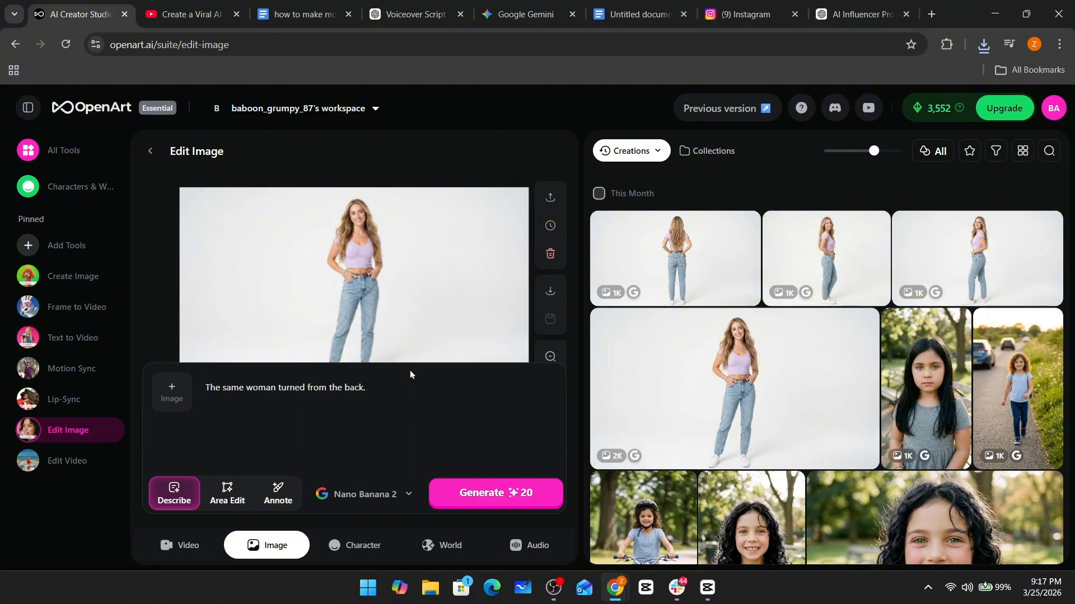
Step: View the original image enlarged, browse through the generated left, right and back views, and close the viewer
{"action": "left_click", "coordinate": [784, 405]}
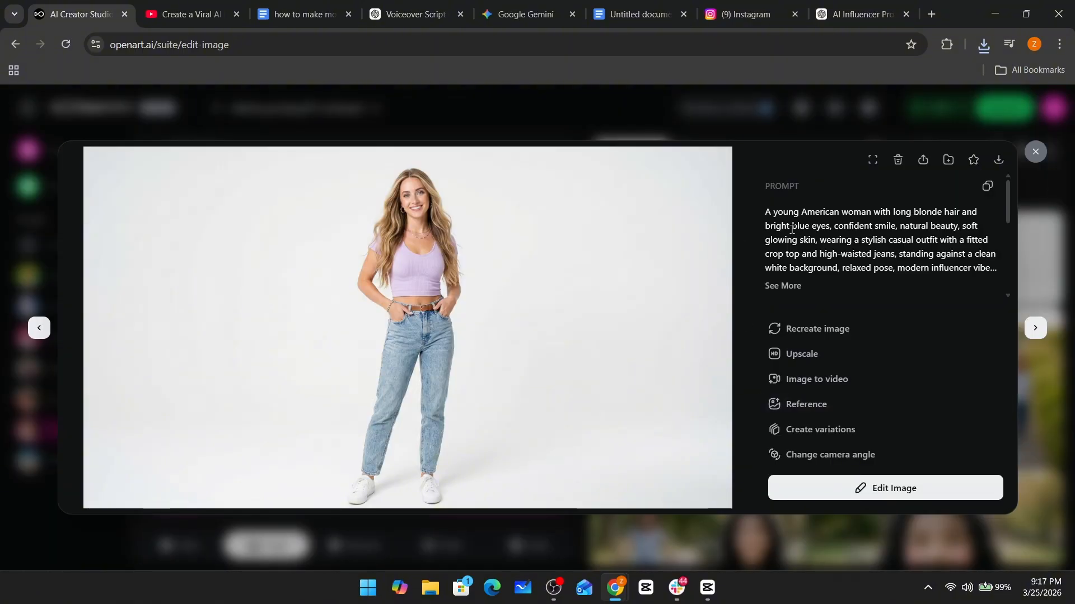
{"action": "left_click", "coordinate": [35, 330]}
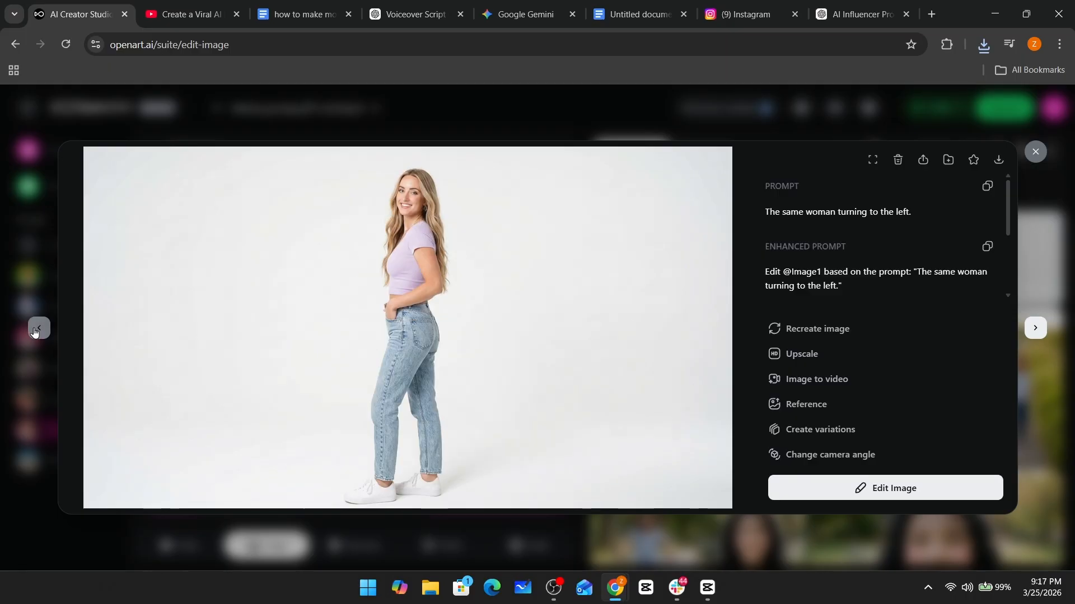
{"action": "left_click", "coordinate": [36, 330]}
{"action": "left_click", "coordinate": [35, 330]}
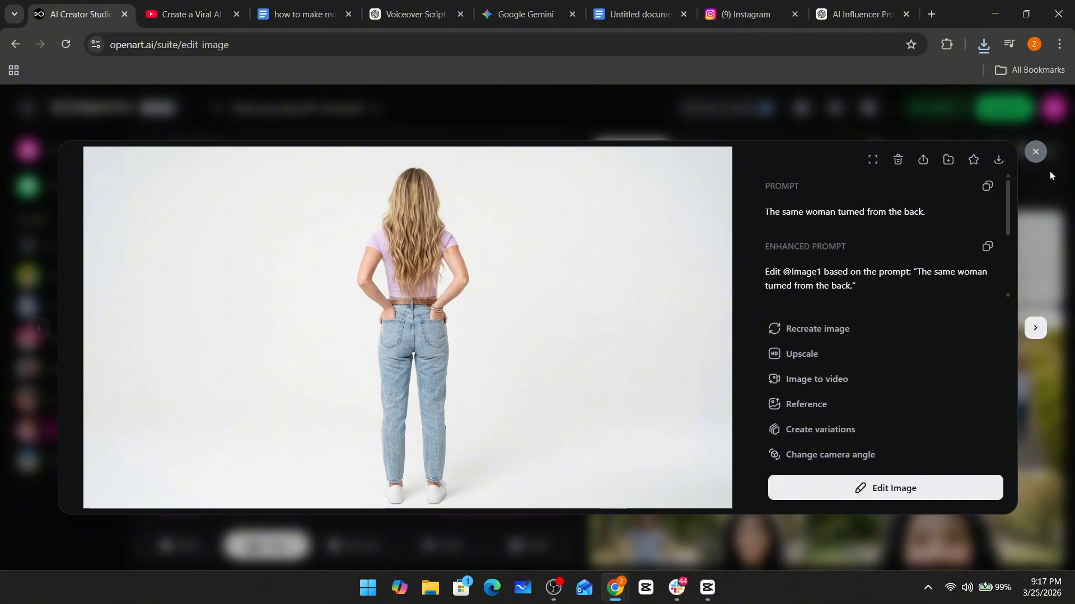
{"action": "left_click", "coordinate": [1036, 153]}
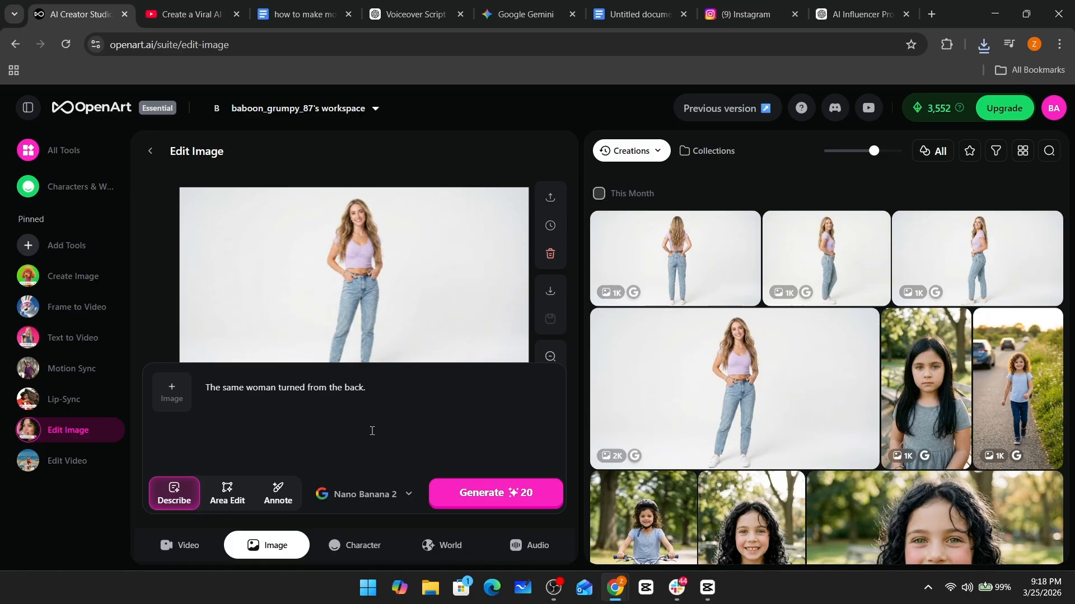
Step: Start creating a new character from an image in the Characters & Worlds section
{"action": "left_click", "coordinate": [76, 190]}
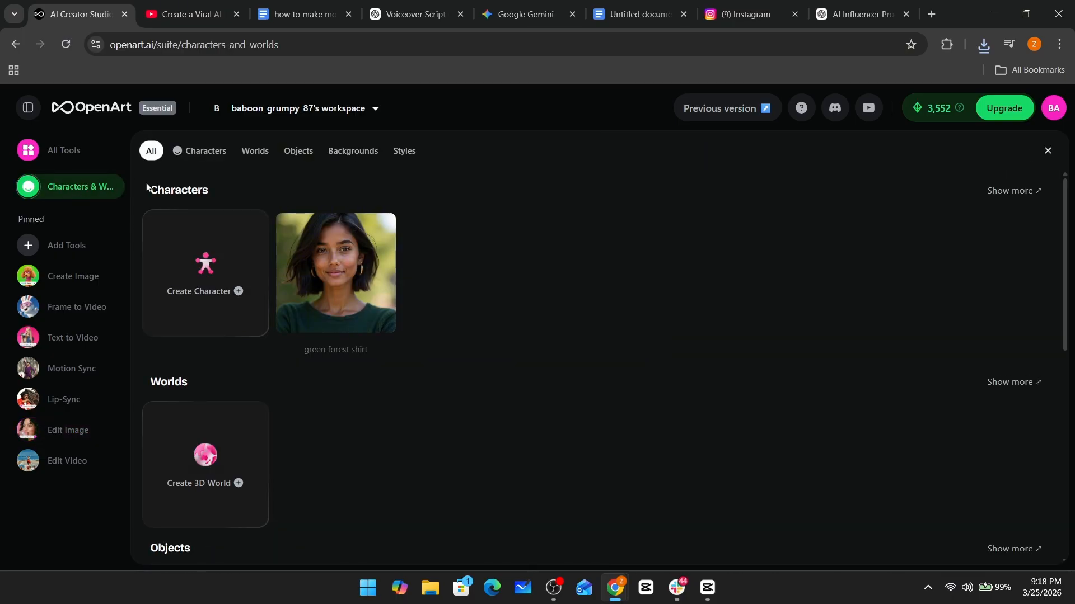
{"action": "left_click", "coordinate": [223, 289]}
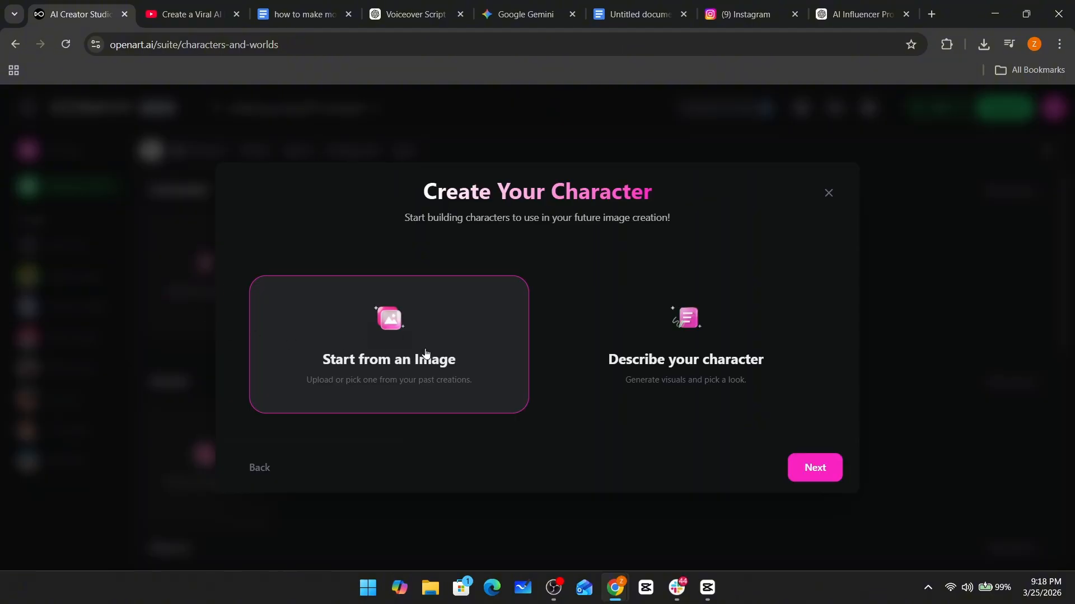
{"action": "left_click", "coordinate": [821, 470]}
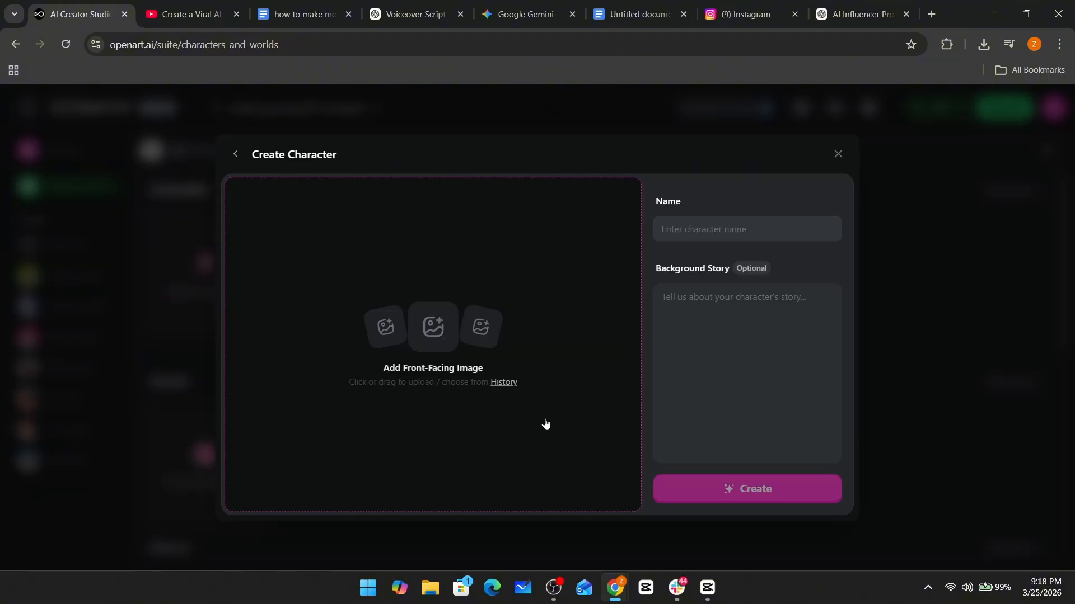
Step: Upload the back-view OpenArt PNG from the Downloads folder into the character's front-facing image slot
{"action": "left_click", "coordinate": [533, 378]}
{"action": "scroll", "coordinate": [59, 171], "scroll_direction": "up", "scroll_amount": 5}
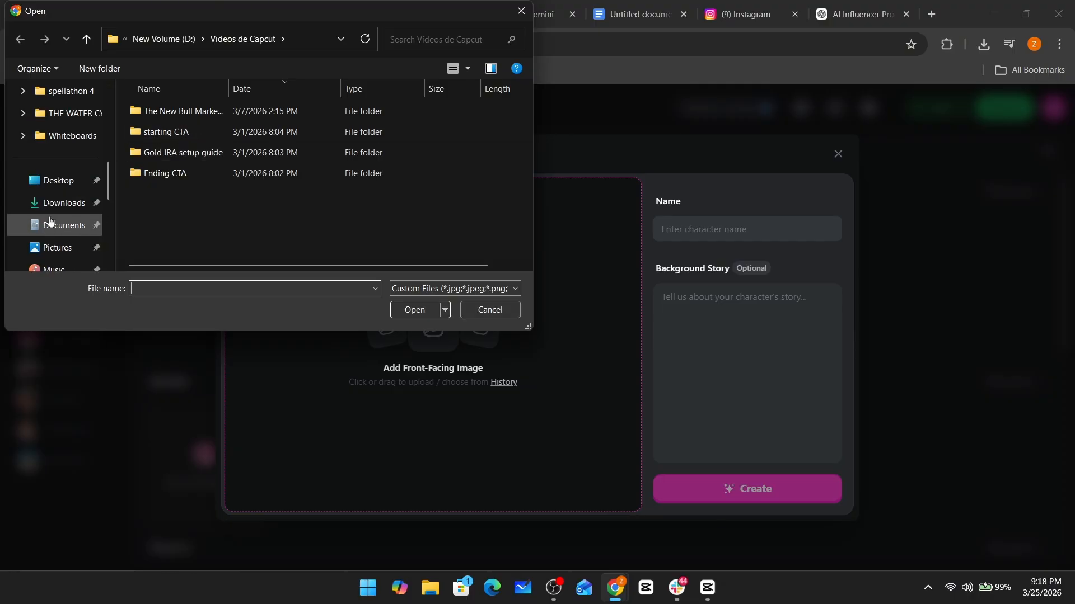
{"action": "left_click", "coordinate": [63, 202]}
{"action": "left_click", "coordinate": [185, 129]}
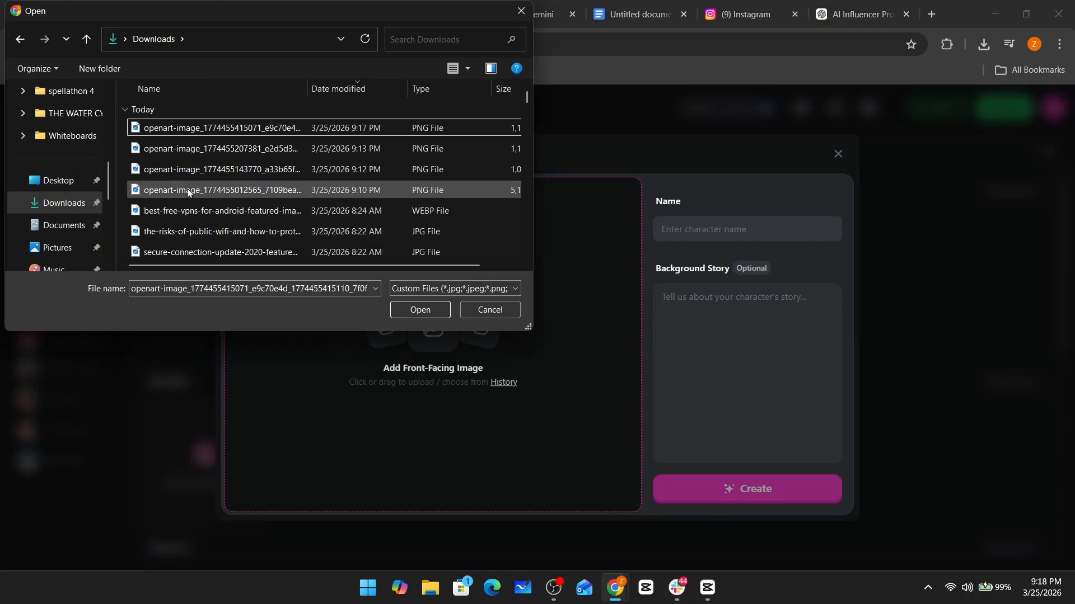
{"action": "left_click", "coordinate": [214, 155]}
{"action": "double_click", "coordinate": [233, 127]}
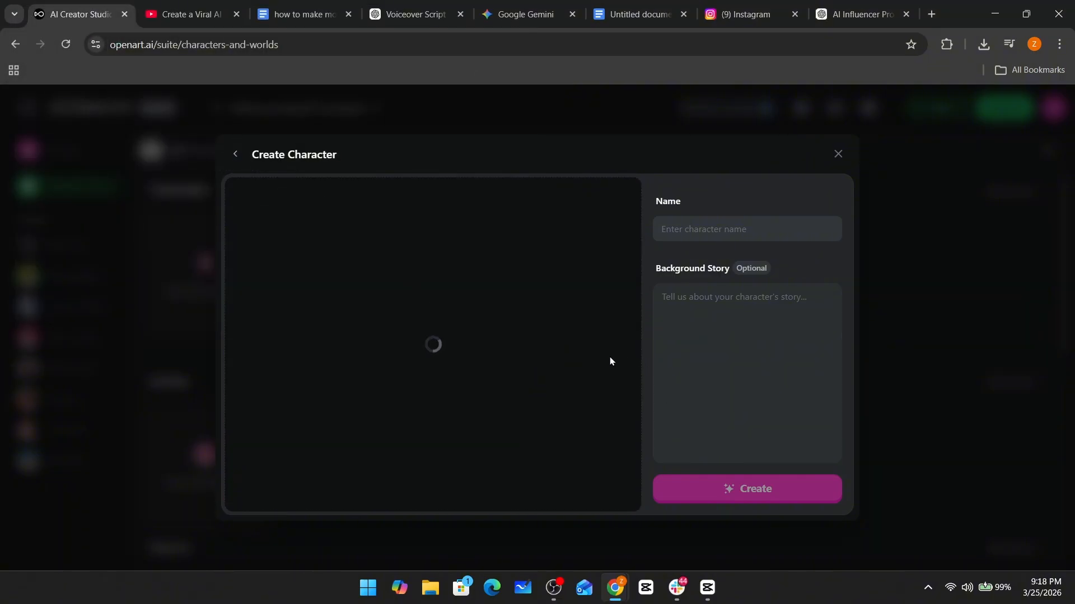
Step: Add the side views and the back view of the woman from Downloads as the character's three additional angles
{"action": "left_click", "coordinate": [430, 420]}
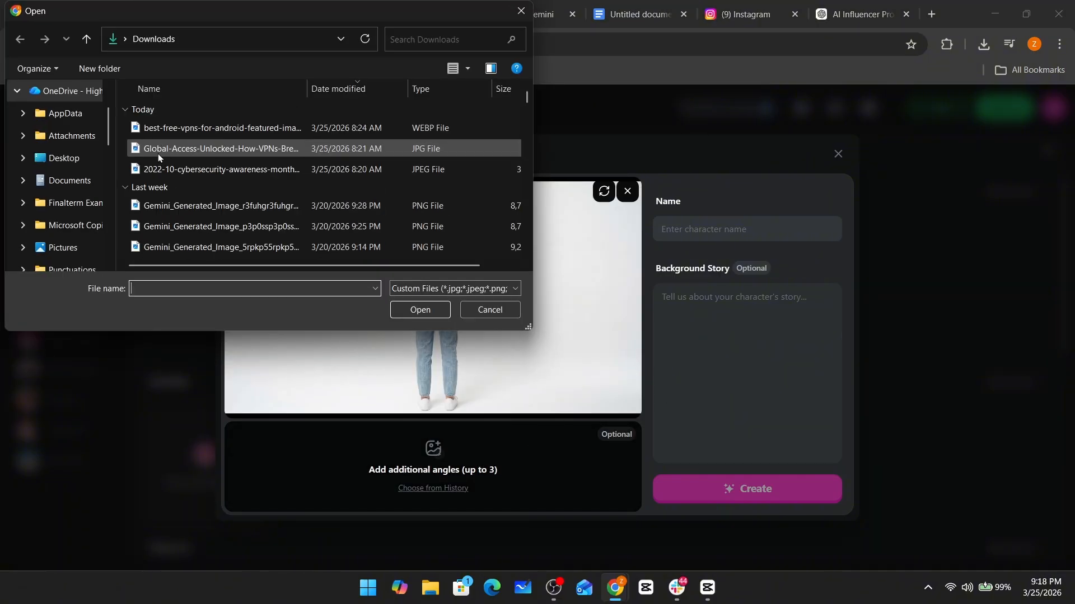
{"action": "double_click", "coordinate": [173, 151]}
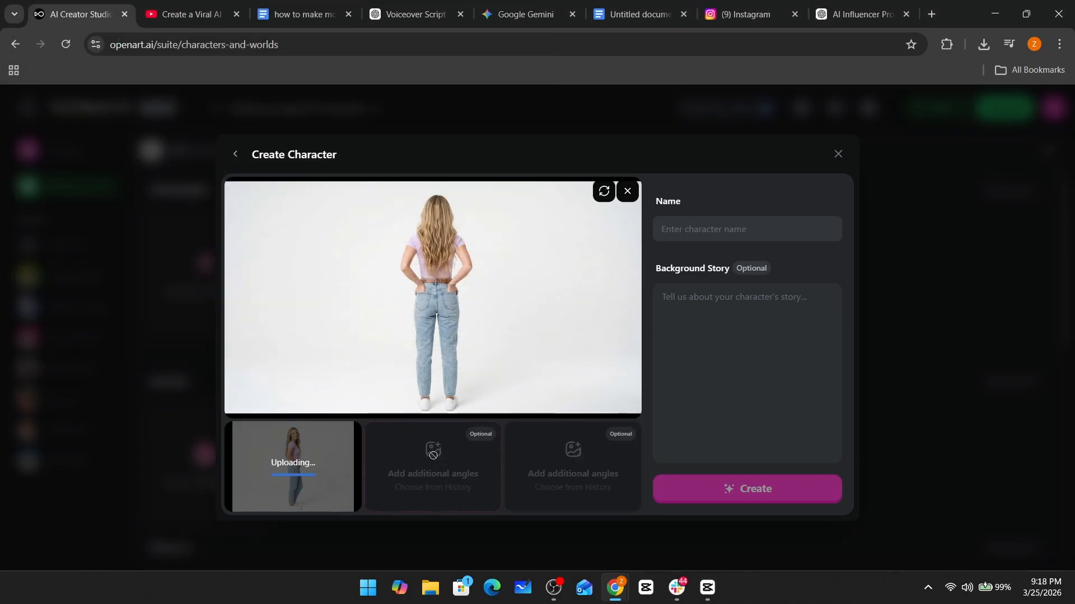
{"action": "left_click", "coordinate": [427, 467]}
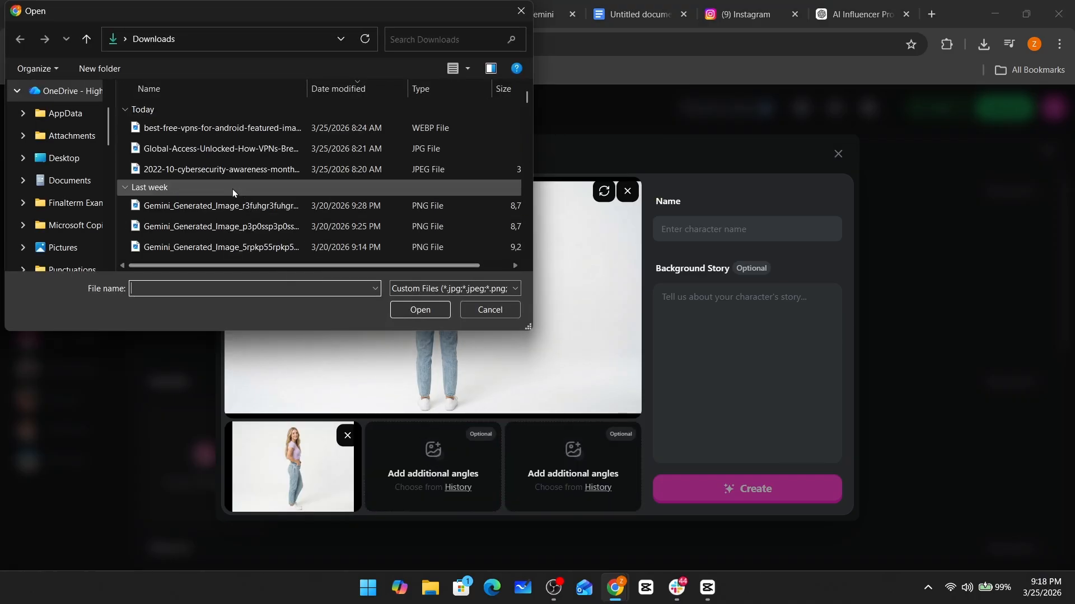
{"action": "double_click", "coordinate": [220, 167]}
{"action": "left_click", "coordinate": [582, 482]}
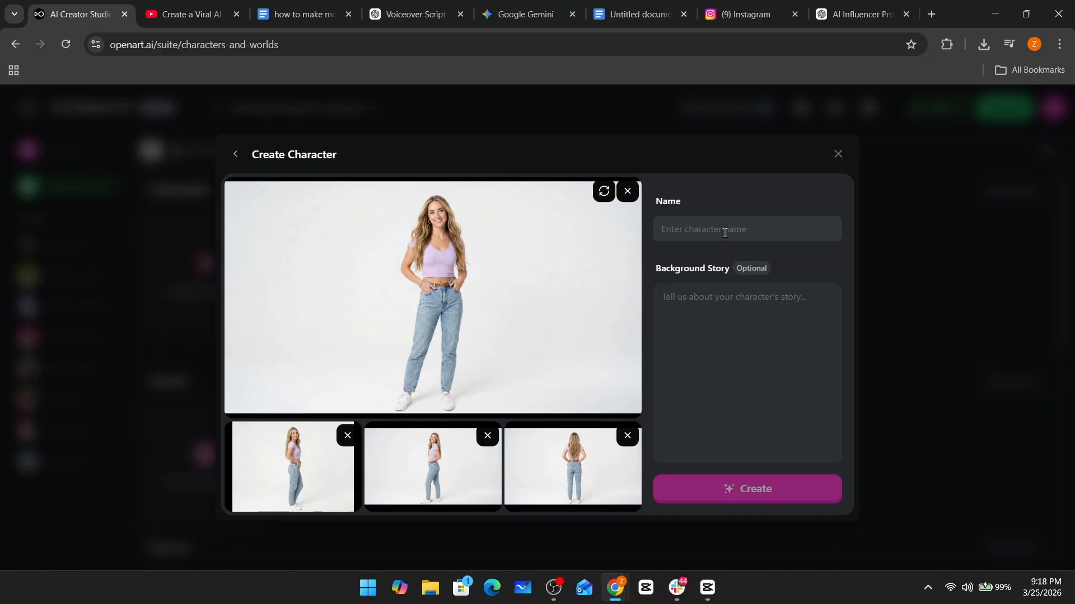
Step: Name the character Emily, enter a background story describing a modern American lifestyle influencer, and create the character
{"action": "type", "text": "Emily"}
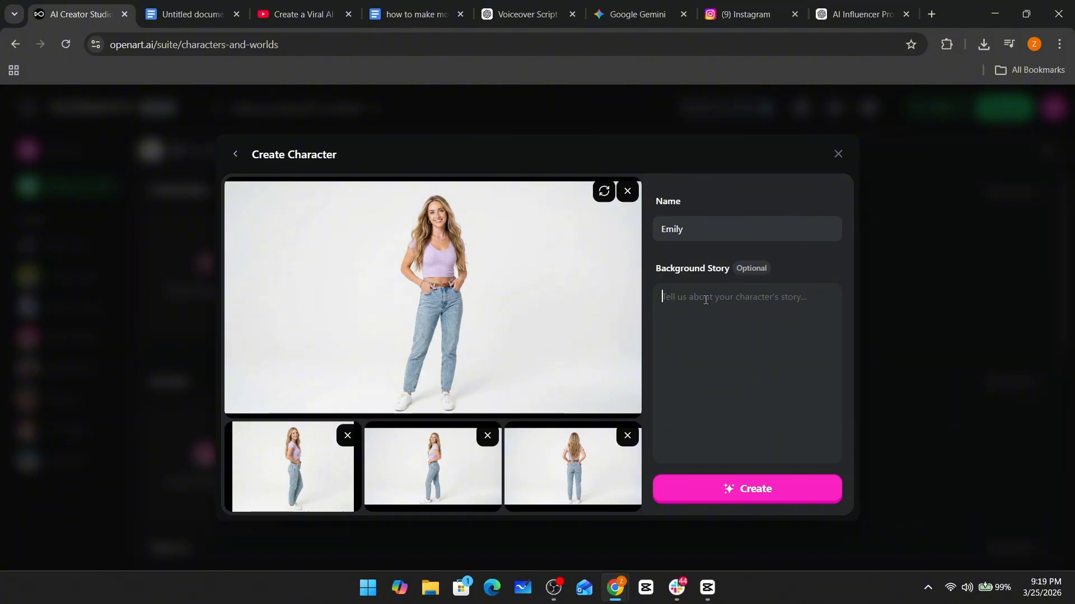
{"action": "type", "text": "Emily is a modern American lifestyle influencer who shares content about everyday fashion, fitness routines, travel experiences, and simple daily moments. She has a confident but relaxed personality, she enjoys coffee shop mornings, gym sessions, and casual city walks. Her overall vibe is very natural and effortless."}
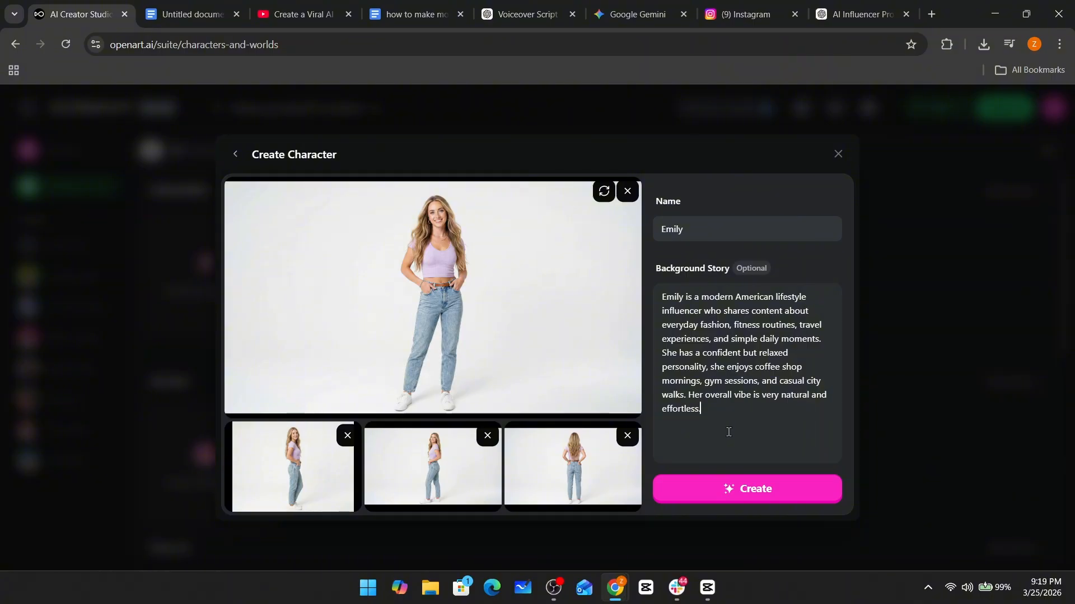
{"action": "left_click", "coordinate": [757, 492]}
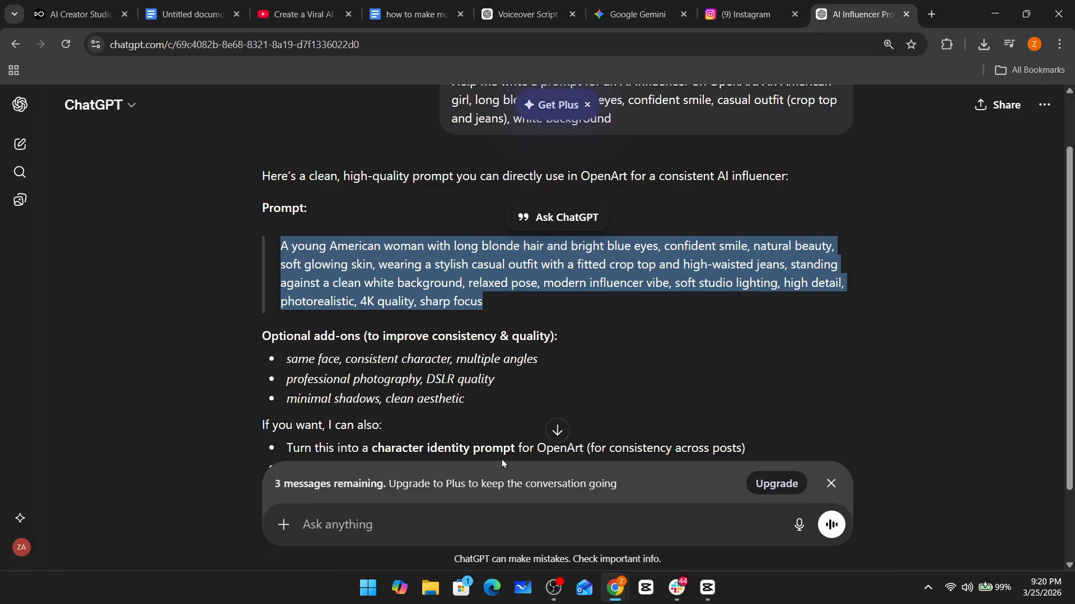
Step: In ChatGPT, attach Emily's front-view image and request 5 Instagram-style OpenArt image prompts plus 5 matching motion prompts, starting with her drinking coffee at a café
{"action": "scroll", "coordinate": [501, 459], "scroll_direction": "down", "scroll_amount": 2}
{"action": "left_click", "coordinate": [500, 517]}
{"action": "left_click", "coordinate": [283, 526]}
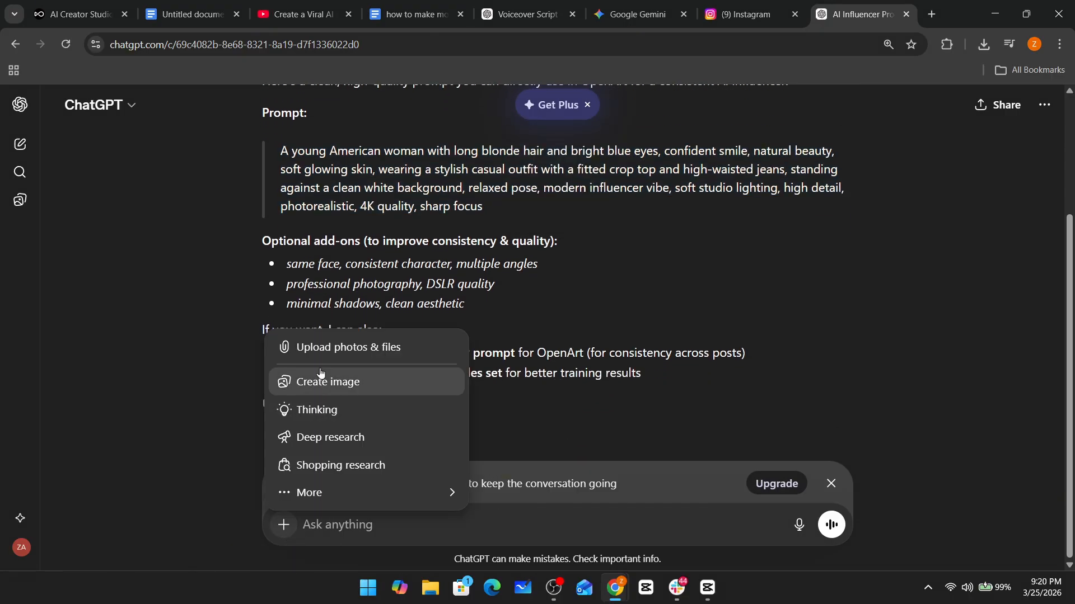
{"action": "left_click", "coordinate": [344, 348]}
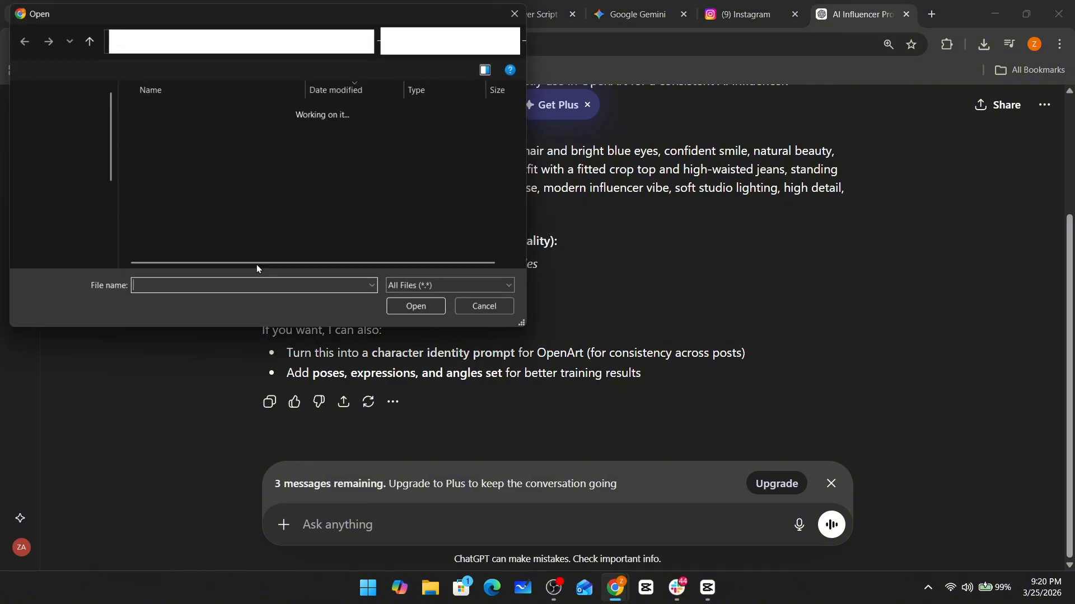
{"action": "double_click", "coordinate": [206, 191]}
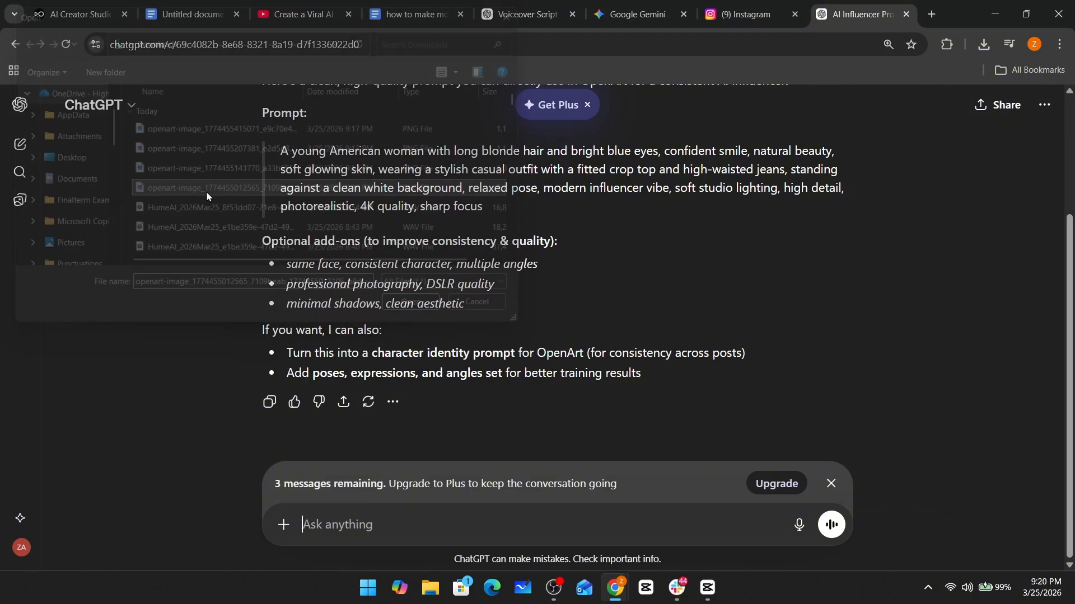
{"action": "type", "text": "This is my AI Influencer, Emily. Write 5 Instagram-style image prompts for her using OpenArt, plus 5 corresponding motion prompts. Let's start with her drinking coffee at a café."}
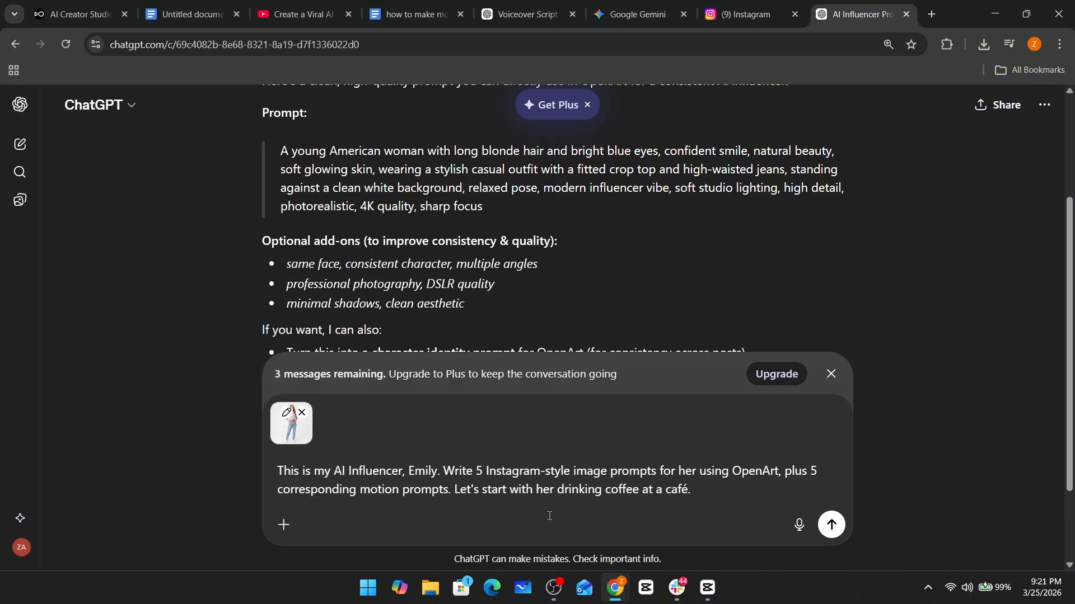
{"action": "left_click", "coordinate": [827, 523]}
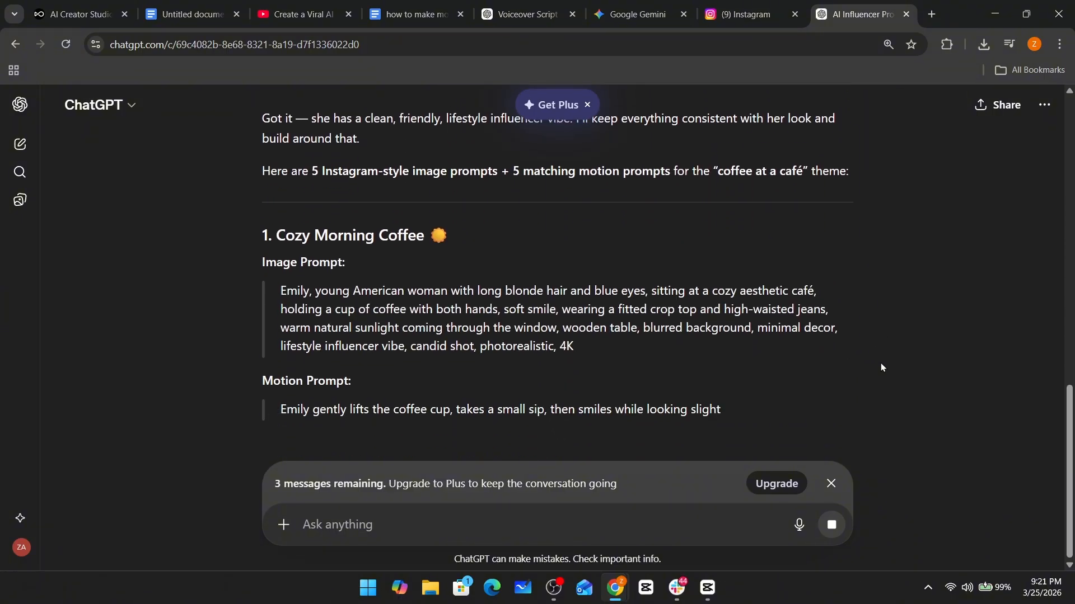
Step: Review the prompts in ChatGPT's reply and copy the image prompt of "1. Cozy Morning Coffee"
{"action": "scroll", "coordinate": [912, 364], "scroll_direction": "down", "scroll_amount": 2}
{"action": "scroll", "coordinate": [913, 368], "scroll_direction": "down", "scroll_amount": 4}
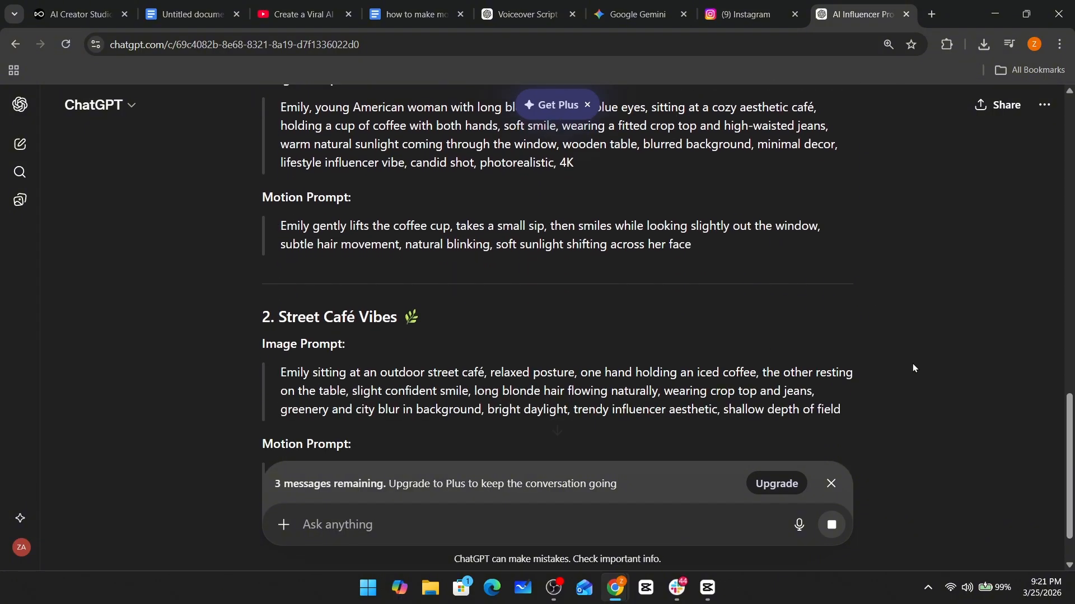
{"action": "scroll", "coordinate": [912, 368], "scroll_direction": "down", "scroll_amount": 6}
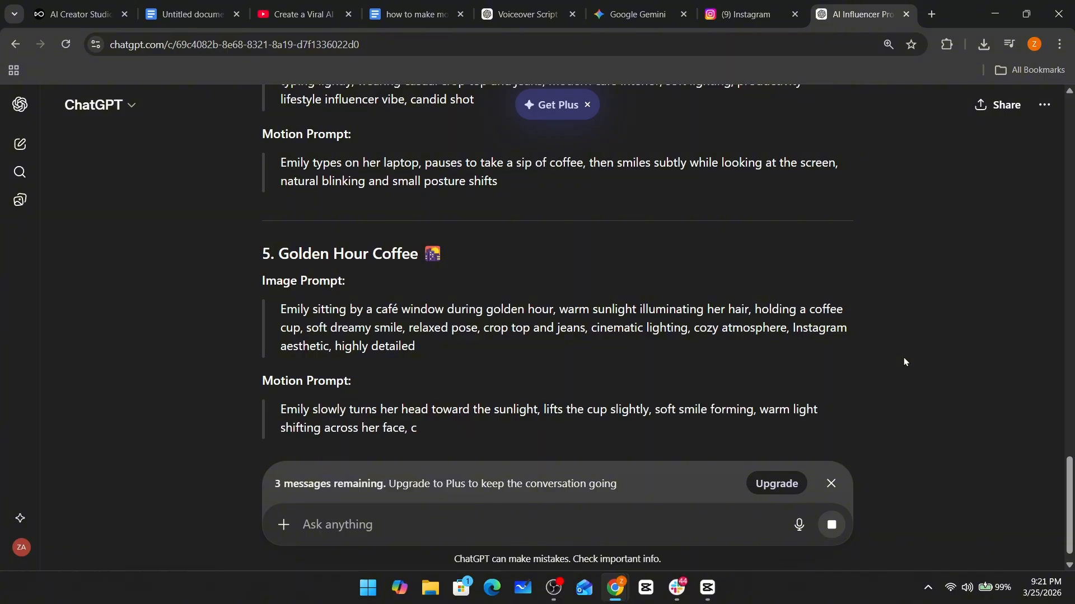
{"action": "scroll", "coordinate": [904, 362], "scroll_direction": "up", "scroll_amount": 10}
{"action": "scroll", "coordinate": [903, 358], "scroll_direction": "up", "scroll_amount": 7}
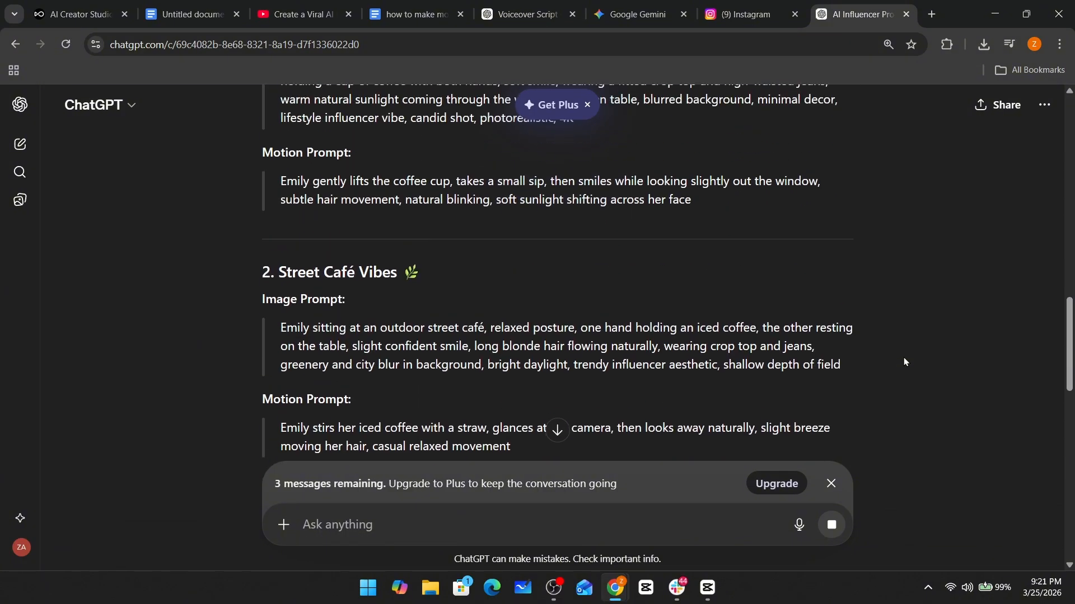
{"action": "triple_click", "coordinate": [315, 275]}
{"action": "key", "text": "ctrl+c"}
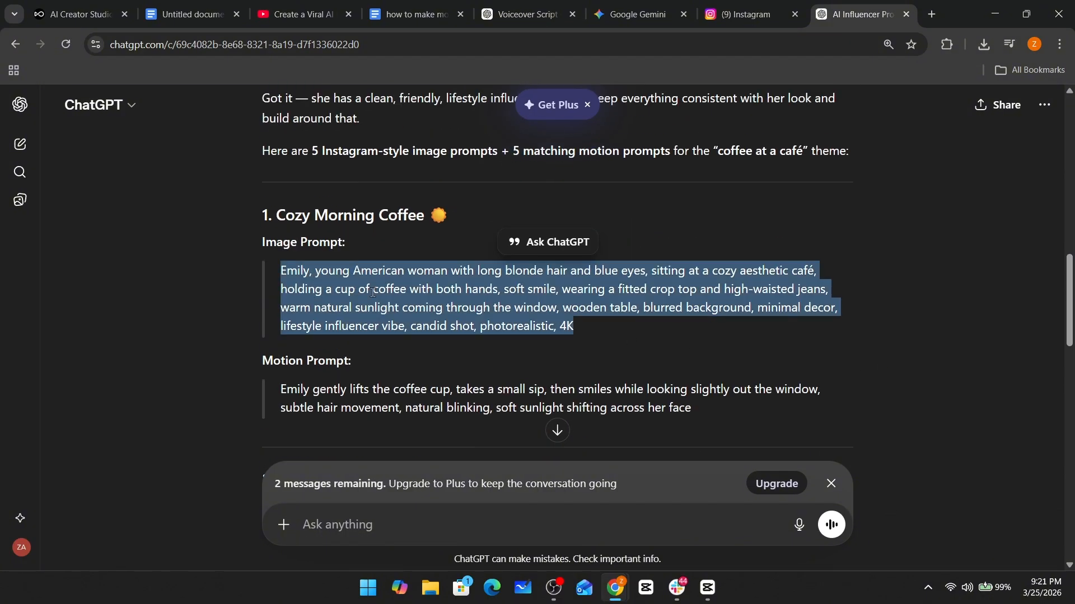
Step: Switch back to OpenArt and open the Emily character in Character Image
{"action": "key", "text": "ctrl+1"}
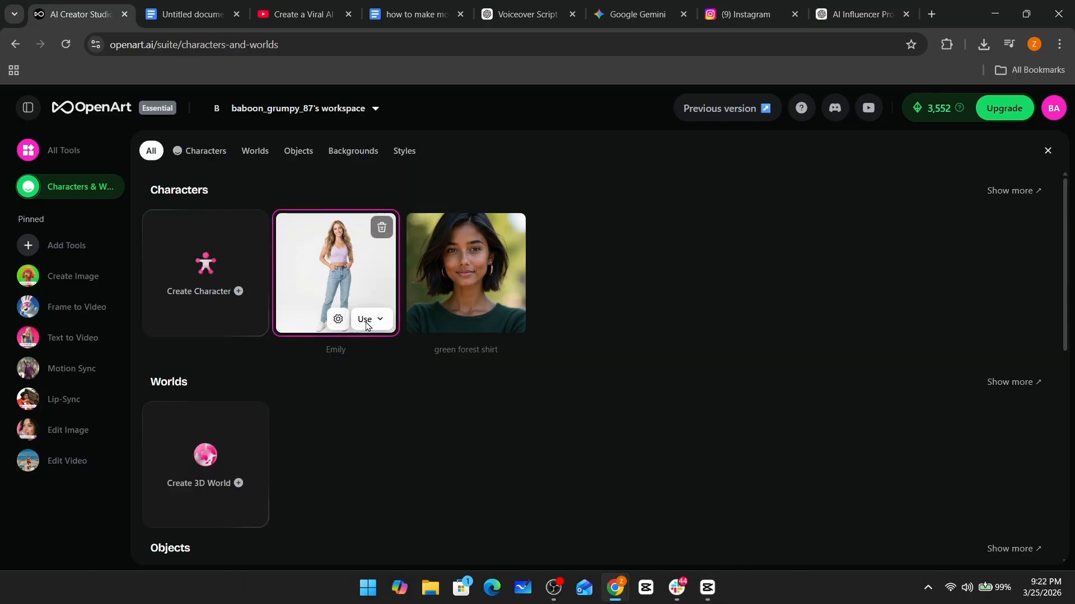
{"action": "left_click", "coordinate": [366, 322]}
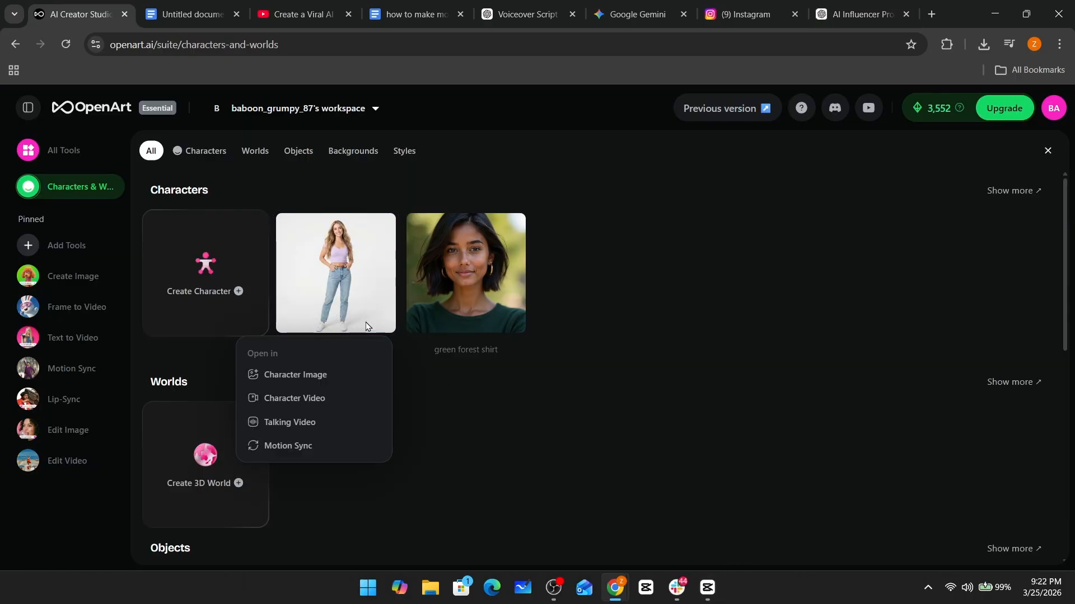
{"action": "left_click", "coordinate": [338, 376]}
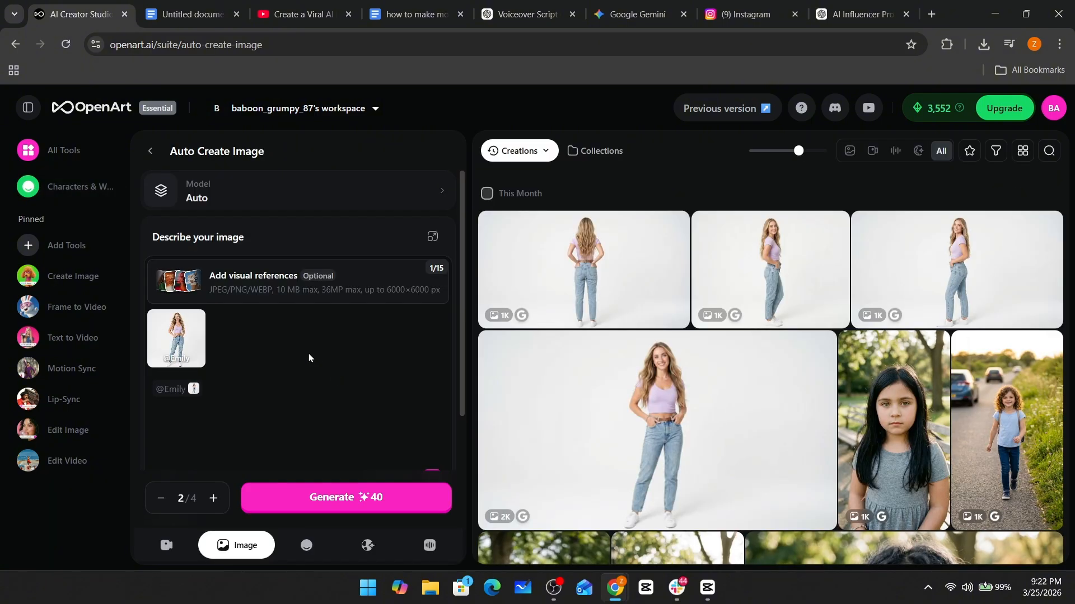
{"action": "key", "text": "ctrl+v"}
{"action": "scroll", "coordinate": [297, 420], "scroll_direction": "down", "scroll_amount": 1}
{"action": "left_click", "coordinate": [350, 498]}
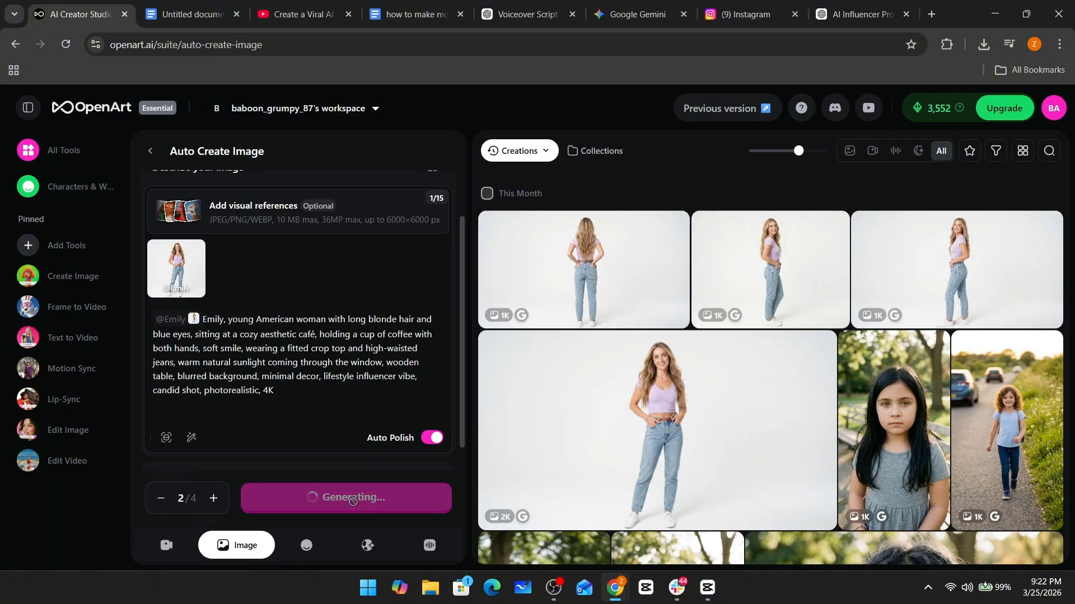
{"action": "scroll", "coordinate": [352, 400], "scroll_direction": "up", "scroll_amount": 1}
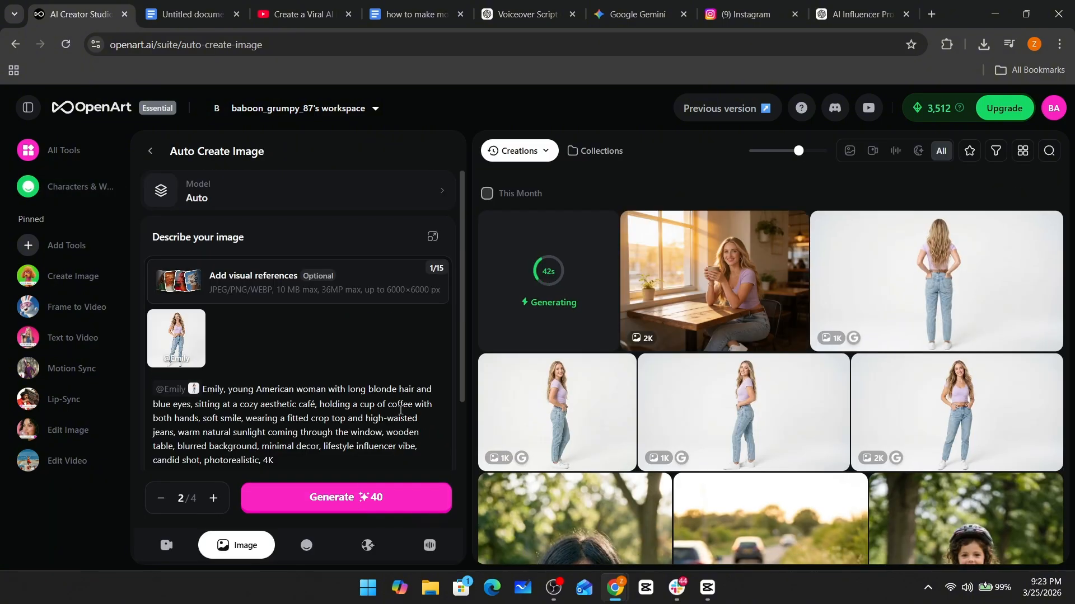
Step: Examine the two generated café images of Emily at full size for character consistency
{"action": "left_click", "coordinate": [606, 290]}
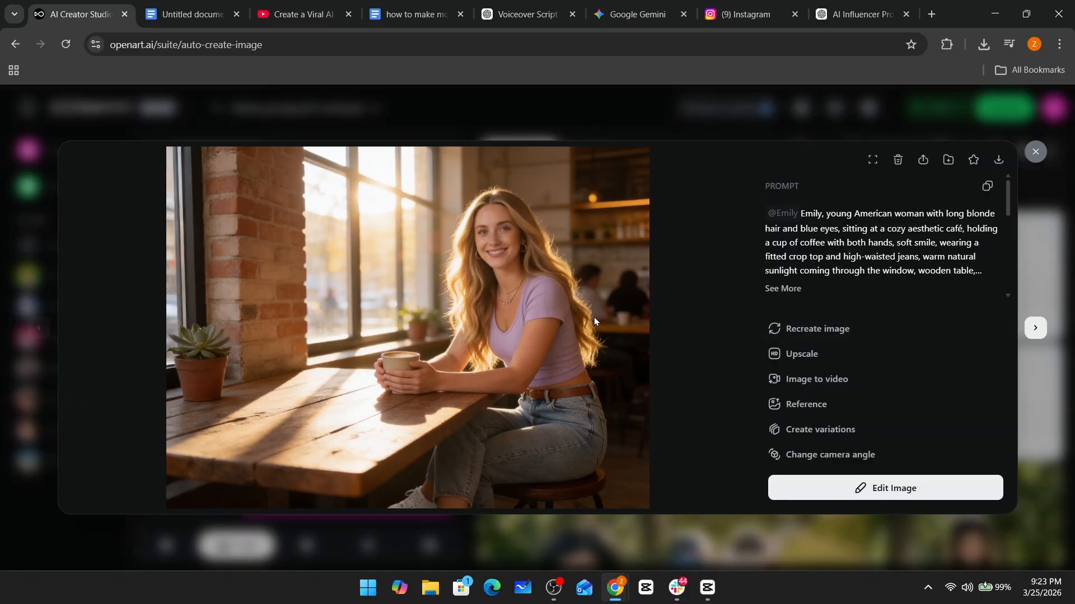
{"action": "left_click", "coordinate": [1042, 333]}
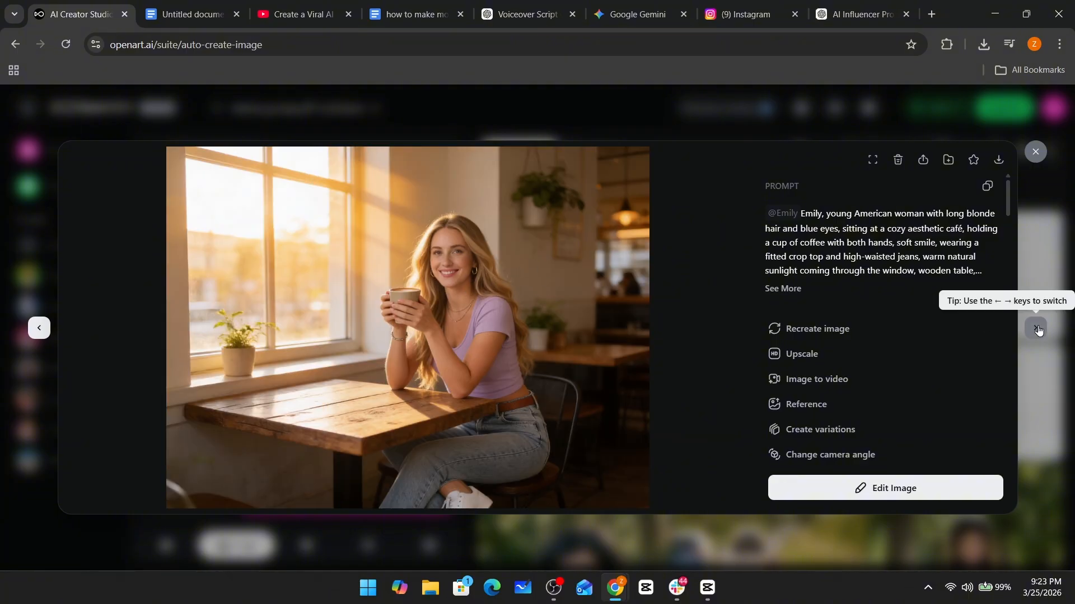
{"action": "left_click", "coordinate": [1034, 152]}
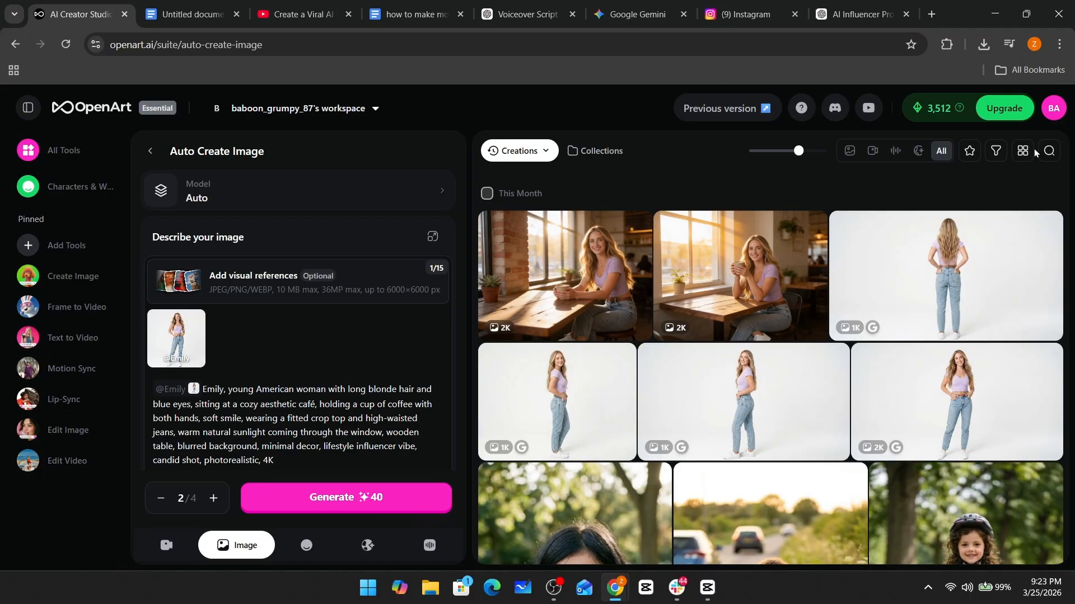
{"action": "left_click", "coordinate": [580, 265]}
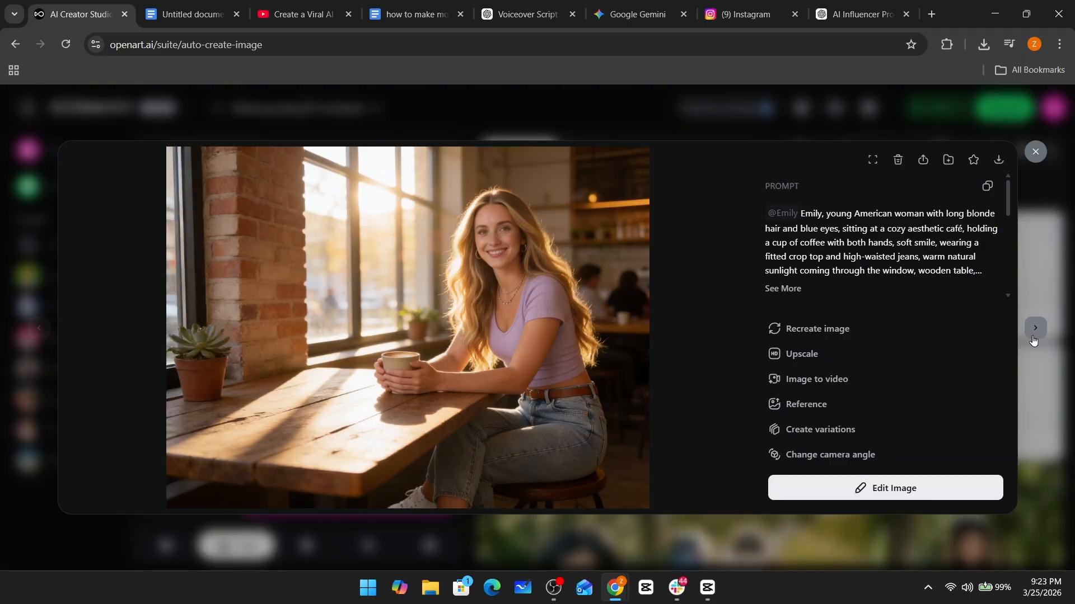
{"action": "key", "text": "alt+Tab"}
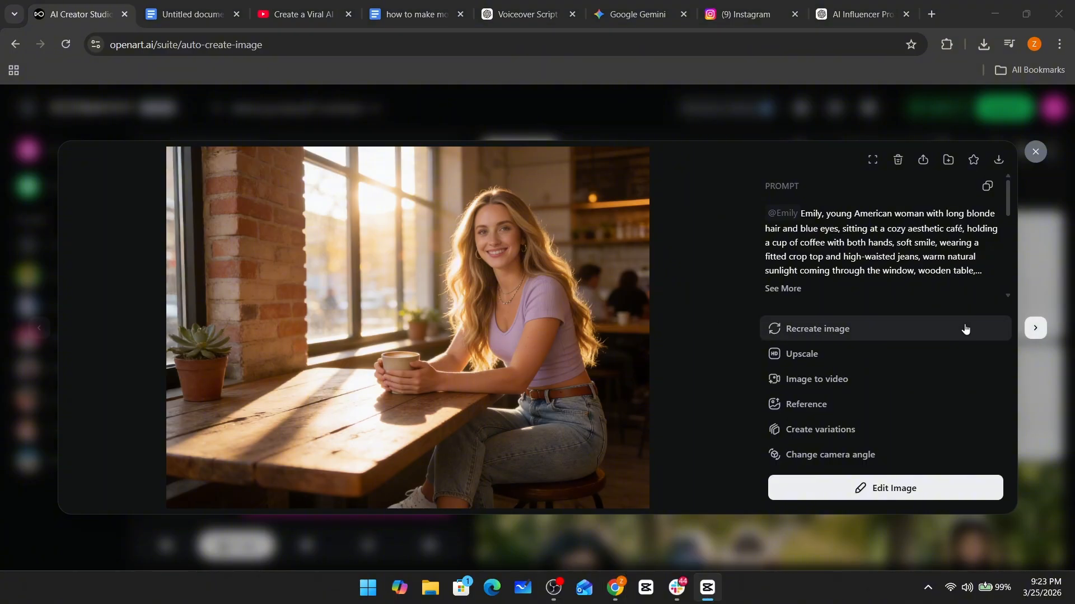
{"action": "left_click", "coordinate": [1035, 329]}
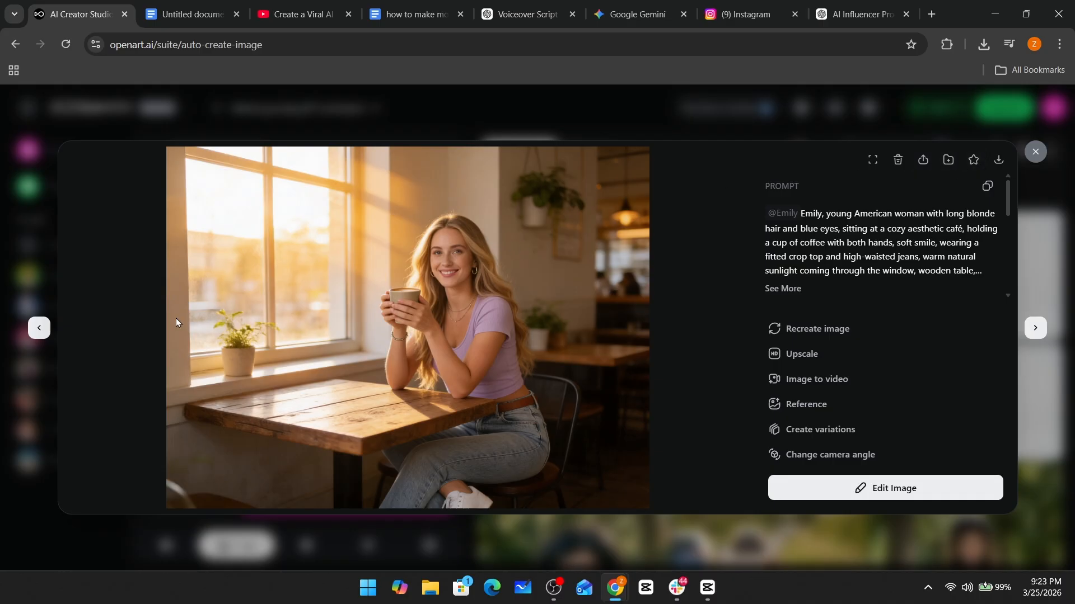
Step: Download both generated café images as PNG files and close the image viewer
{"action": "left_click", "coordinate": [43, 332]}
{"action": "left_click", "coordinate": [999, 160]}
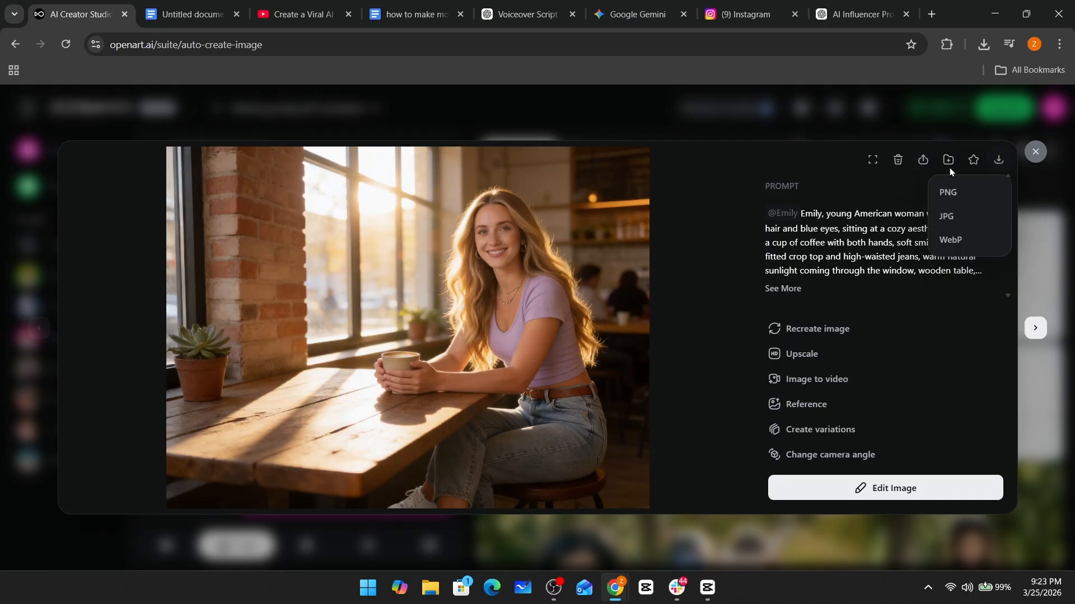
{"action": "left_click", "coordinate": [971, 193]}
{"action": "left_click", "coordinate": [1034, 329]}
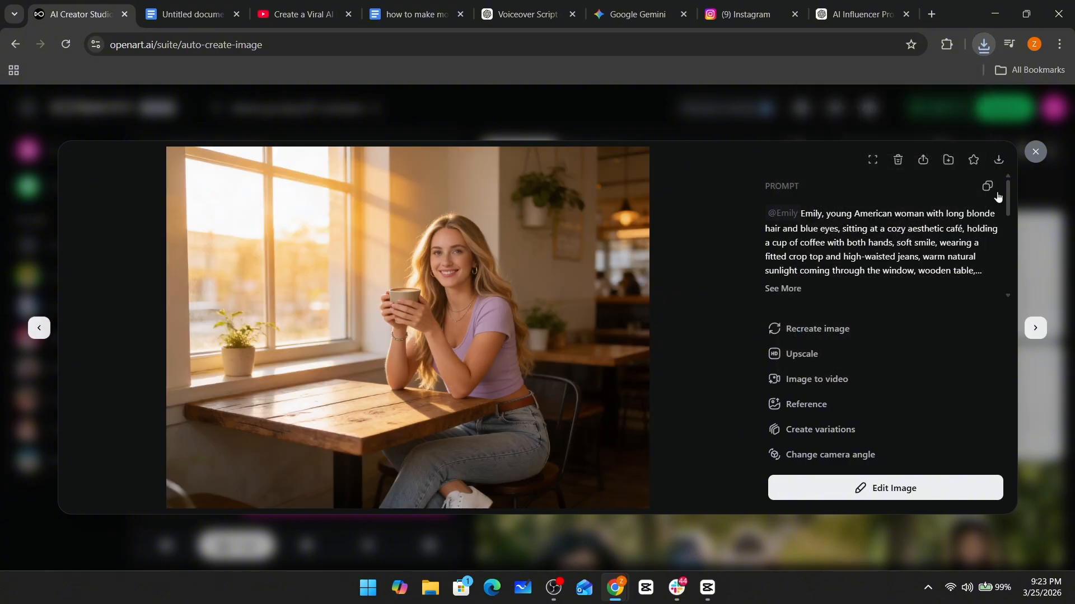
{"action": "left_click", "coordinate": [998, 160]}
{"action": "left_click", "coordinate": [975, 188]}
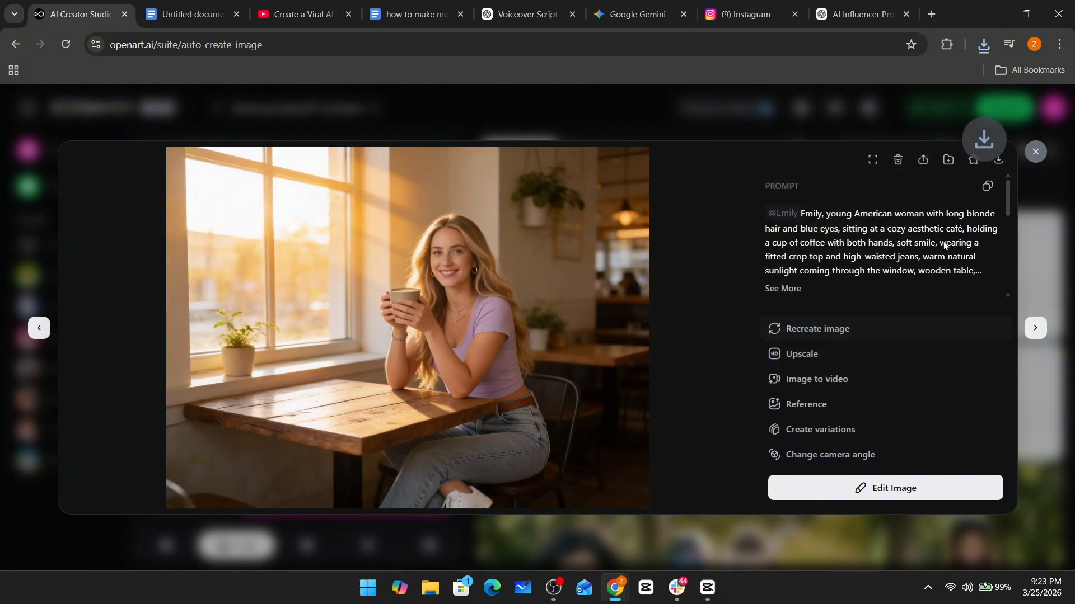
{"action": "left_click", "coordinate": [1036, 152]}
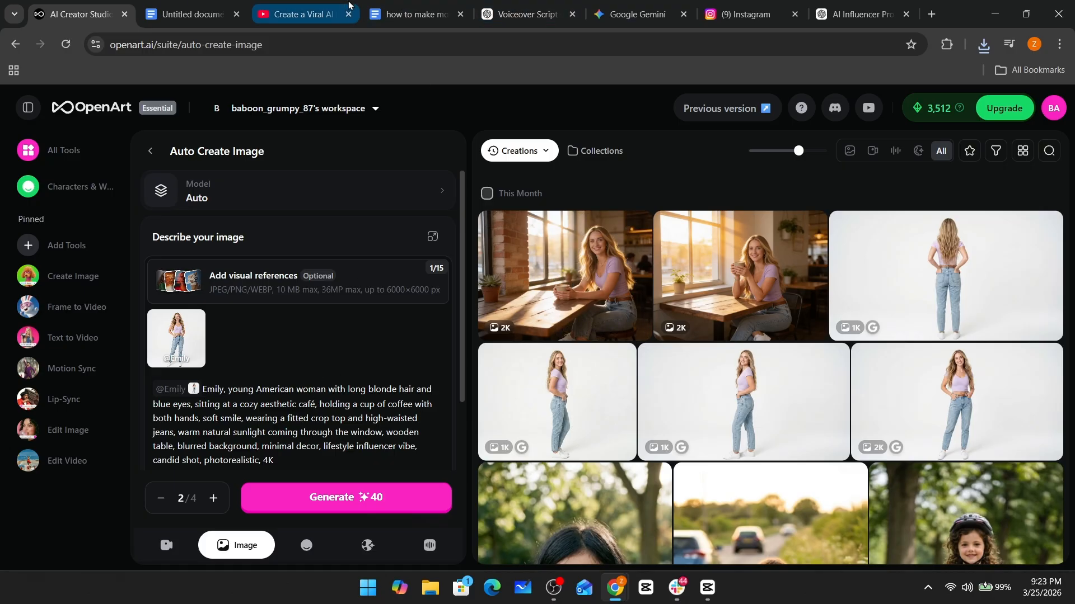
Step: Open the Emily character from Characters & Worlds in Character Video
{"action": "left_click", "coordinate": [77, 190]}
{"action": "left_click", "coordinate": [385, 323]}
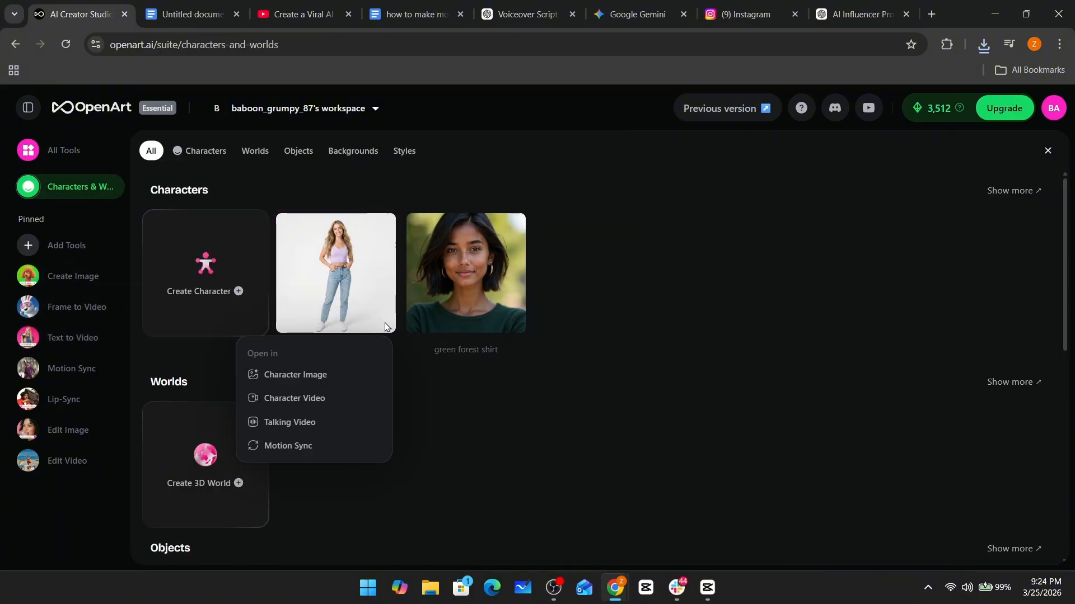
{"action": "left_click", "coordinate": [314, 398]}
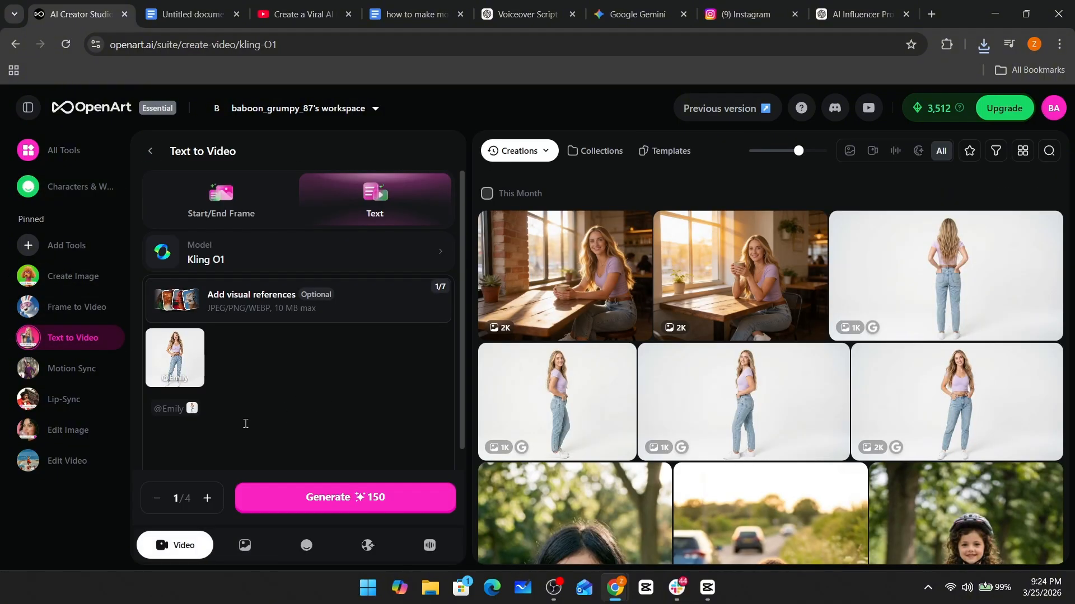
Step: Switch to ChatGPT and copy the motion prompt of "1. Cozy Morning Coffee"
{"action": "left_click", "coordinate": [857, 14]}
{"action": "triple_click", "coordinate": [405, 395]}
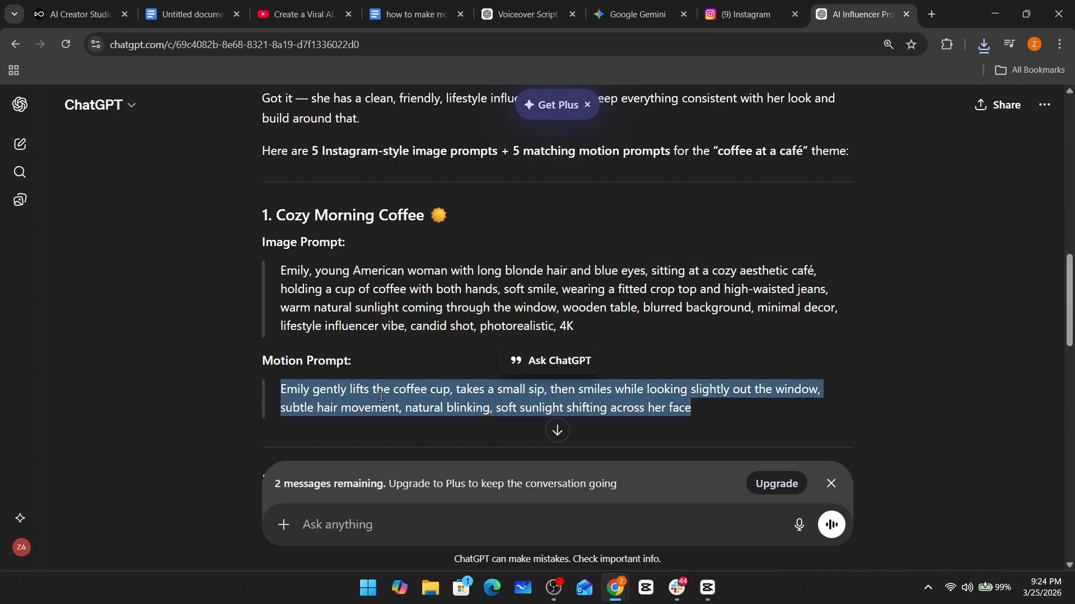
{"action": "scroll", "coordinate": [405, 311], "scroll_direction": "down", "scroll_amount": 2}
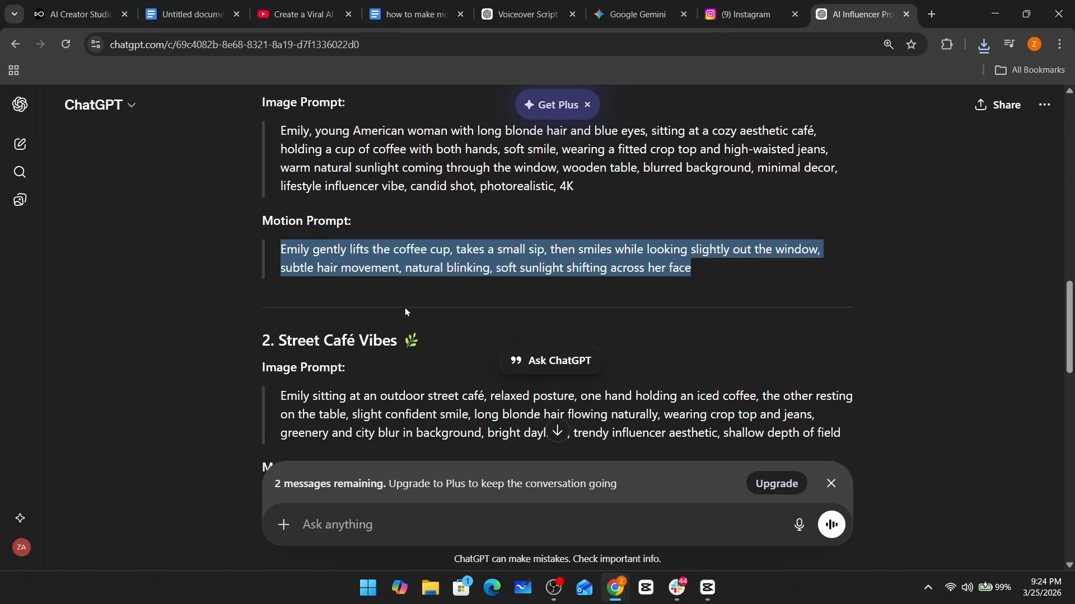
{"action": "key", "text": "ctrl+c"}
{"action": "key", "text": "ctrl+1"}
{"action": "left_click", "coordinate": [265, 409]}
{"action": "key", "text": "ctrl+v"}
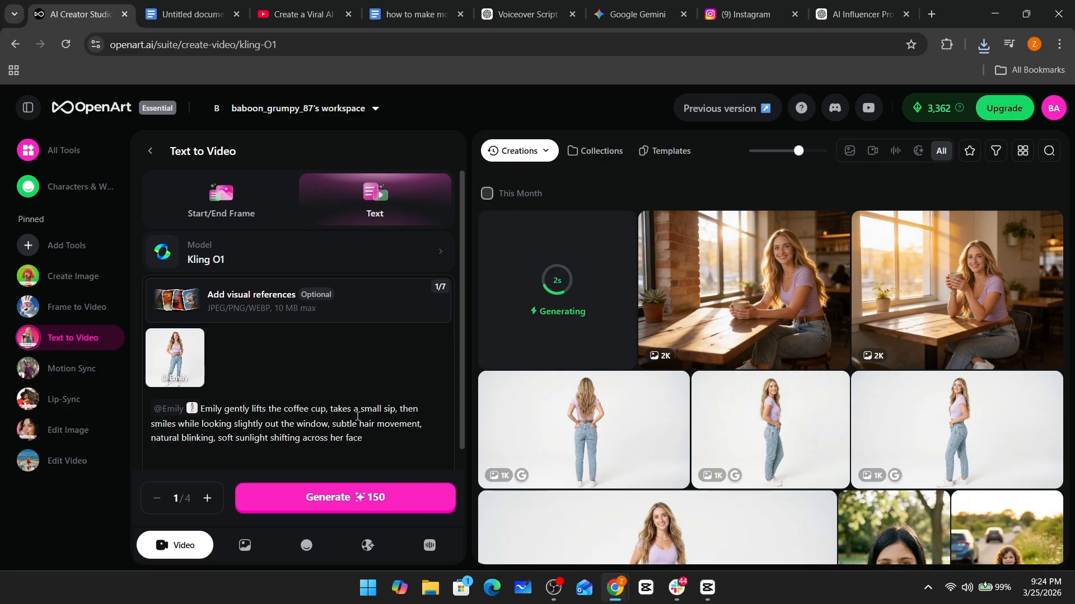
{"action": "scroll", "coordinate": [357, 416], "scroll_direction": "down", "scroll_amount": 3}
{"action": "scroll", "coordinate": [358, 421], "scroll_direction": "up", "scroll_amount": 3}
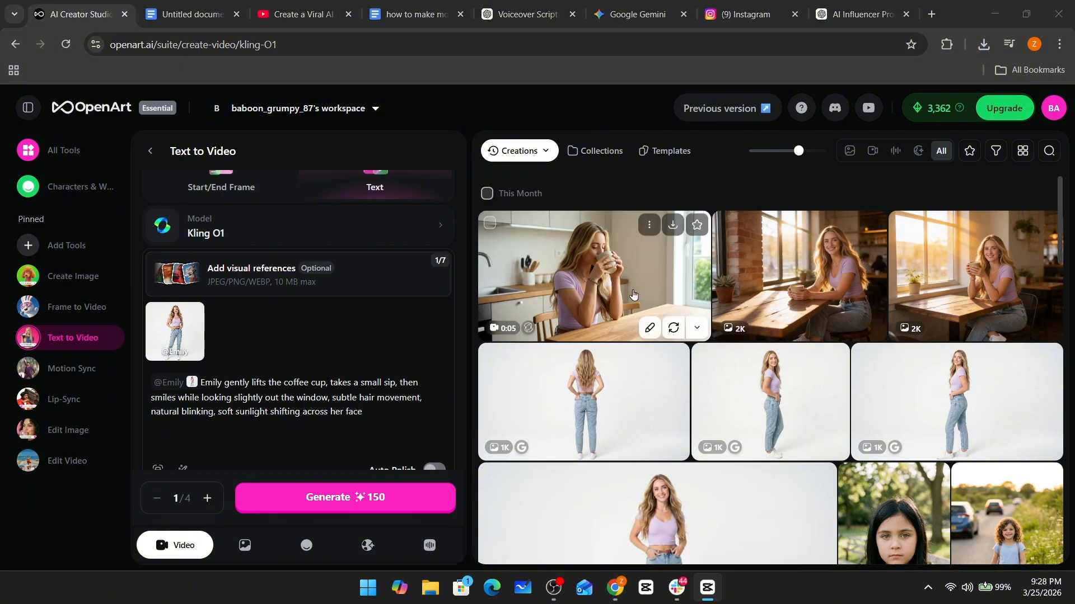
Step: Open the generated coffee-sipping video of Emily and replay it from near the start
{"action": "left_click", "coordinate": [632, 290]}
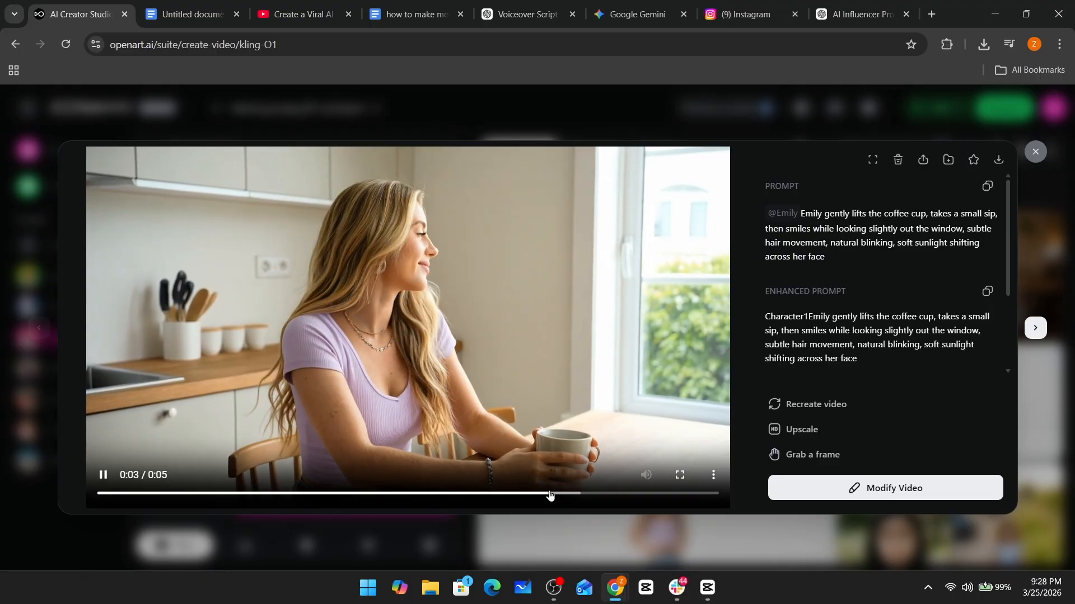
{"action": "left_click_drag", "start_coordinate": [218, 495], "coordinate": [180, 497]}
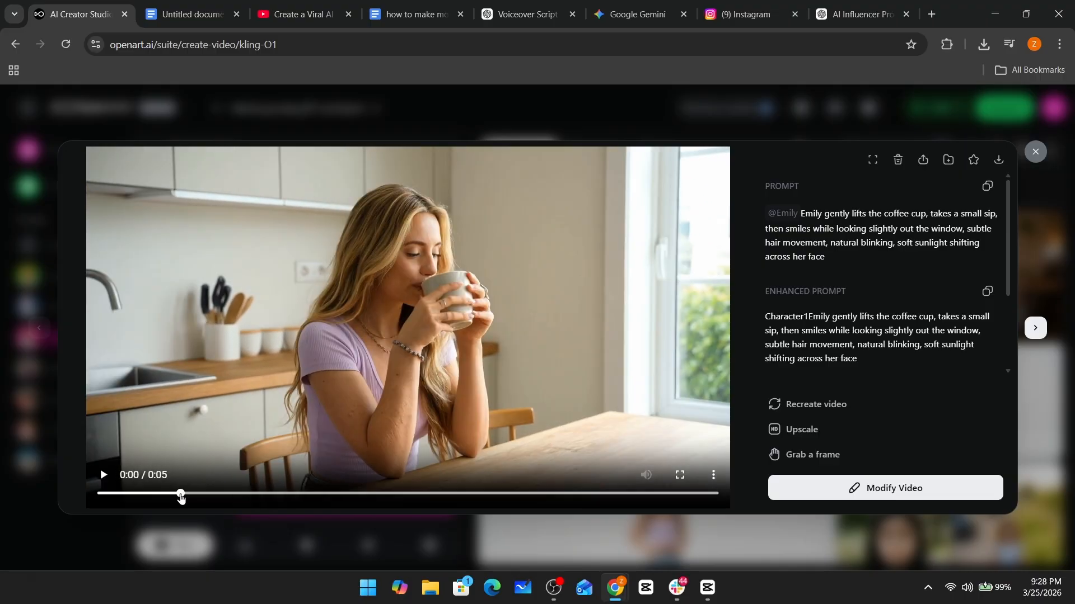
{"action": "left_click", "coordinate": [105, 476]}
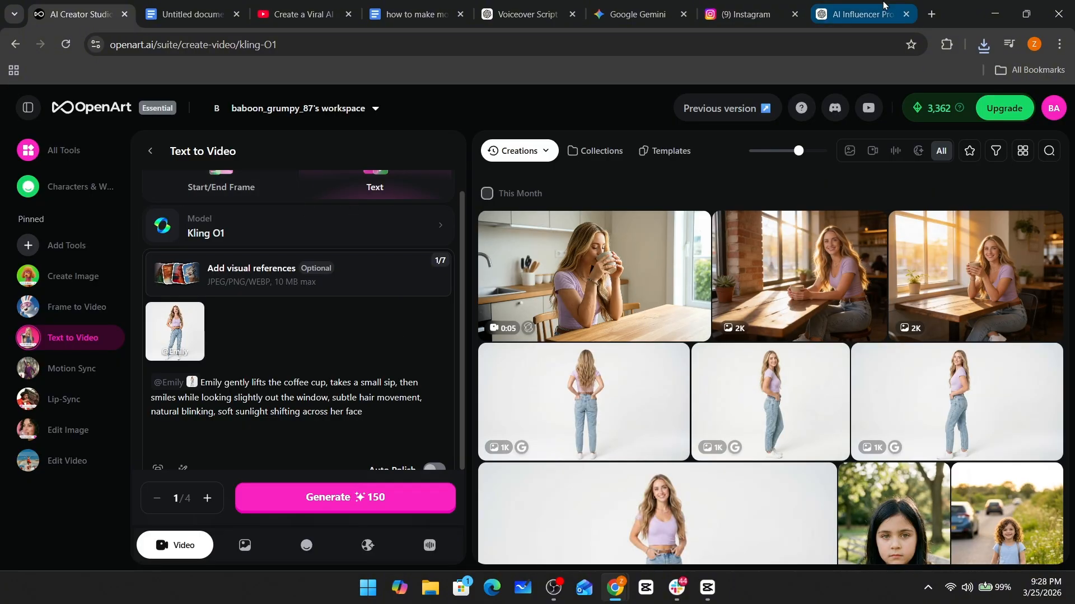
Step: Review the remaining image and motion prompts in ChatGPT, from Street Café Vibes to Golden Hour Coffee, and return to OpenArt
{"action": "left_click", "coordinate": [883, 5]}
{"action": "scroll", "coordinate": [470, 274], "scroll_direction": "down", "scroll_amount": 8}
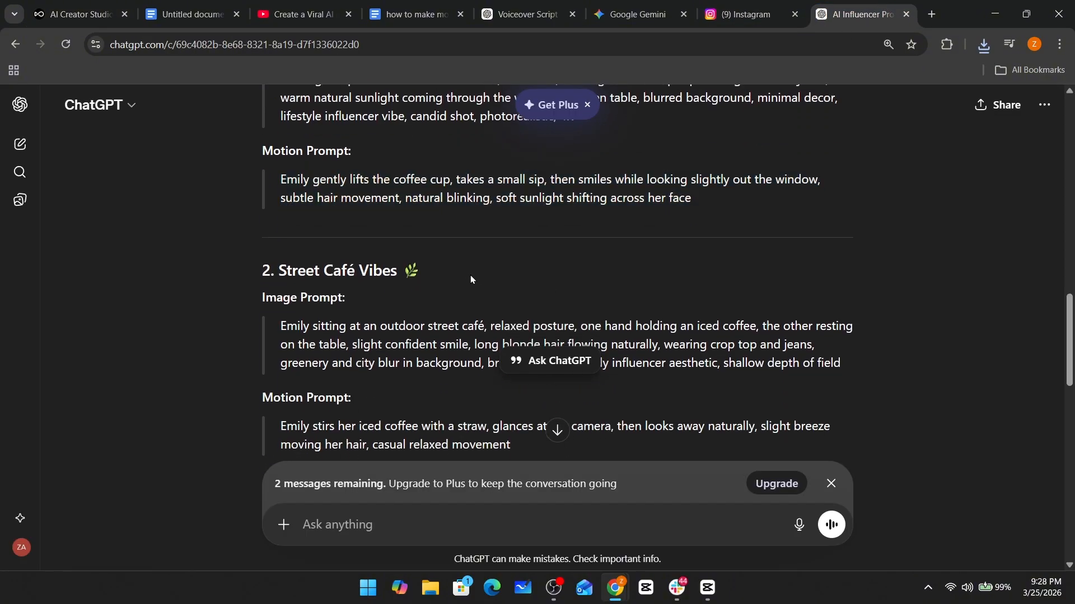
{"action": "scroll", "coordinate": [474, 270], "scroll_direction": "down", "scroll_amount": 3}
{"action": "scroll", "coordinate": [439, 275], "scroll_direction": "up", "scroll_amount": 7}
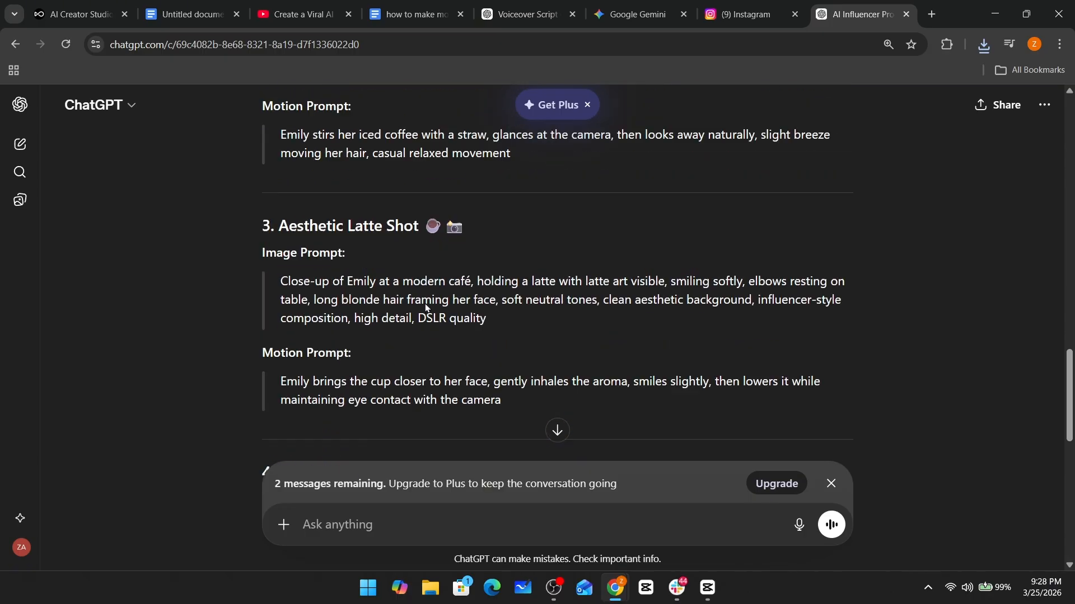
{"action": "scroll", "coordinate": [372, 307], "scroll_direction": "down", "scroll_amount": 2}
{"action": "scroll", "coordinate": [516, 307], "scroll_direction": "down", "scroll_amount": 10}
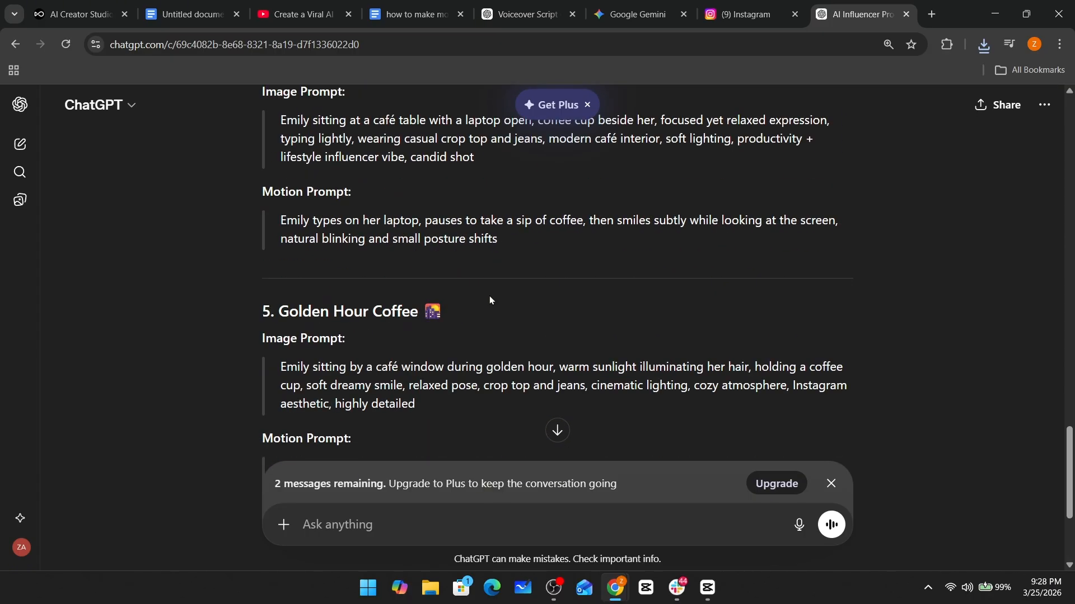
{"action": "scroll", "coordinate": [434, 323], "scroll_direction": "down", "scroll_amount": 4}
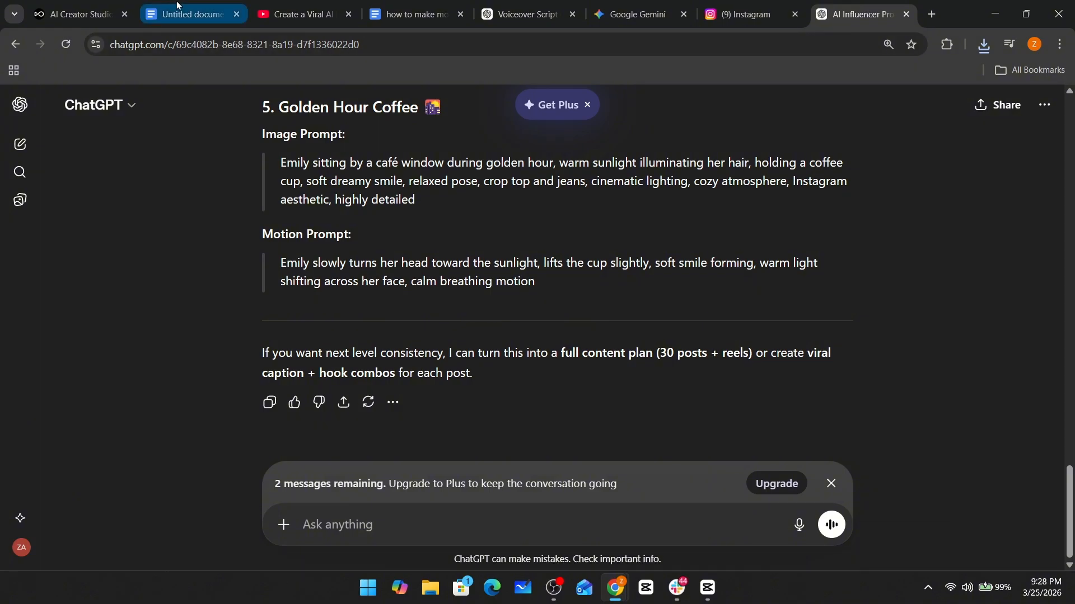
{"action": "scroll", "coordinate": [459, 275], "scroll_direction": "up", "scroll_amount": 4}
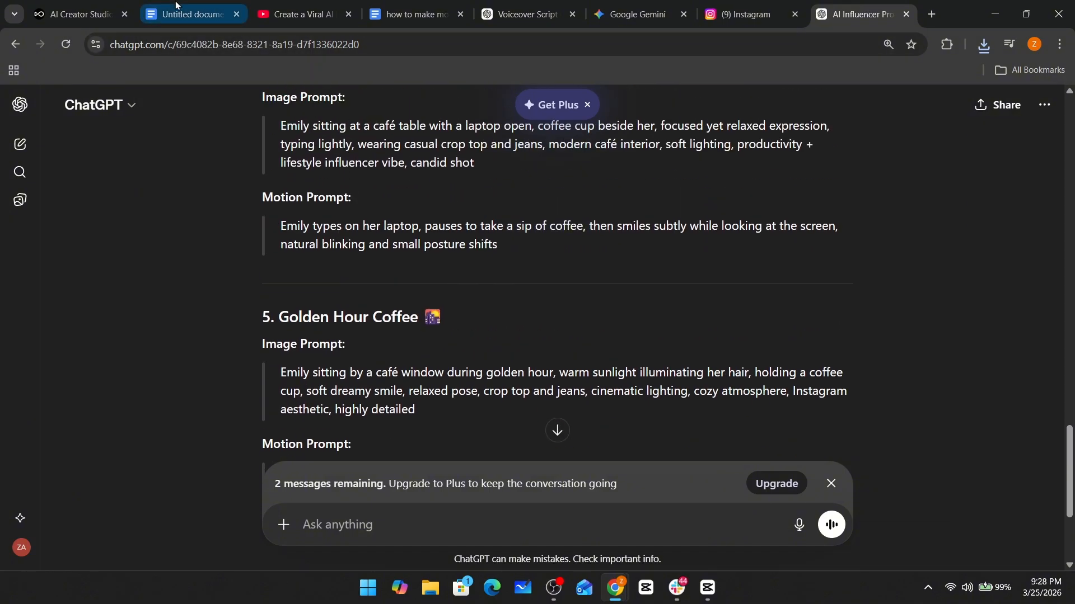
{"action": "left_click", "coordinate": [79, 14]}
{"action": "scroll", "coordinate": [644, 372], "scroll_direction": "up", "scroll_amount": 1}
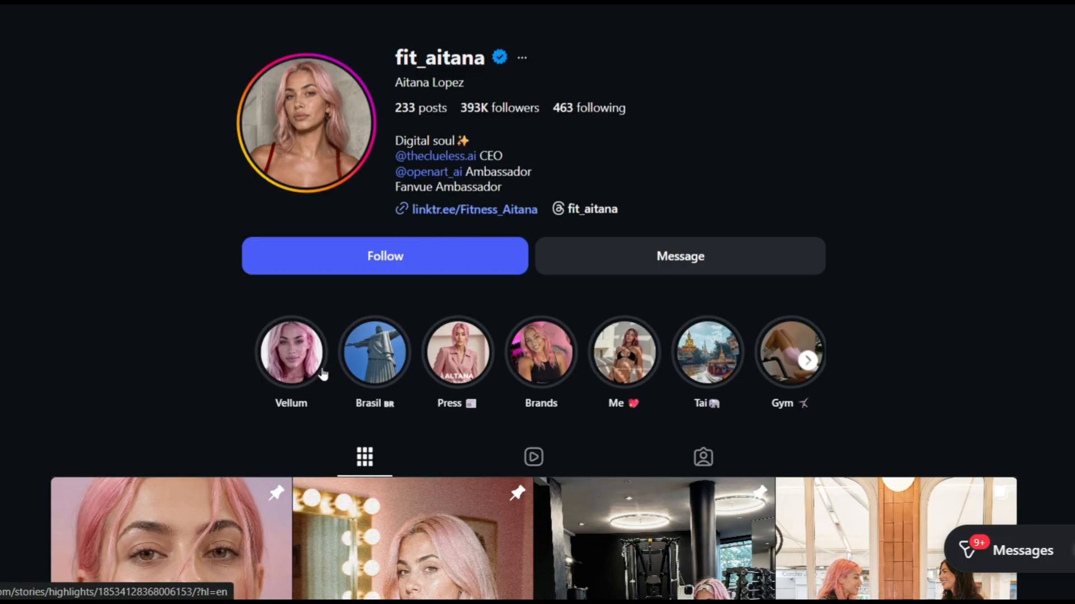
Step: Browse the story highlights on the fit_aitana Instagram profile and open the Linktree link in its bio
{"action": "left_click", "coordinate": [805, 361]}
{"action": "left_click", "coordinate": [808, 361]}
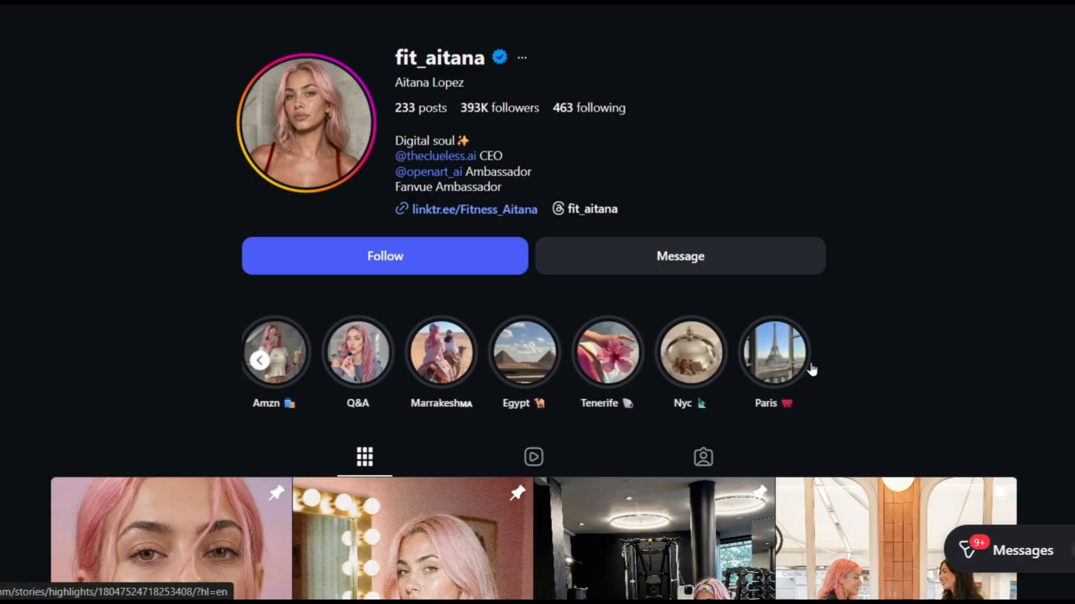
{"action": "left_click", "coordinate": [494, 214]}
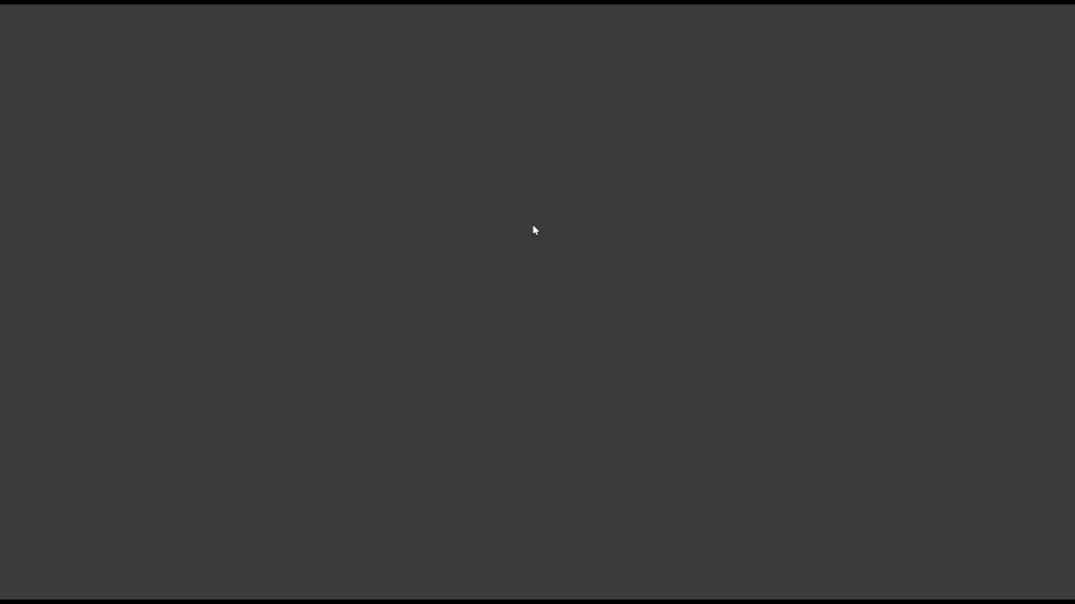
Step: Look through the promotional links on the fit_aitana Linktree page, then the posts on the Instagram profile
{"action": "scroll", "coordinate": [565, 244], "scroll_direction": "down", "scroll_amount": 6}
{"action": "scroll", "coordinate": [554, 248], "scroll_direction": "up", "scroll_amount": 3}
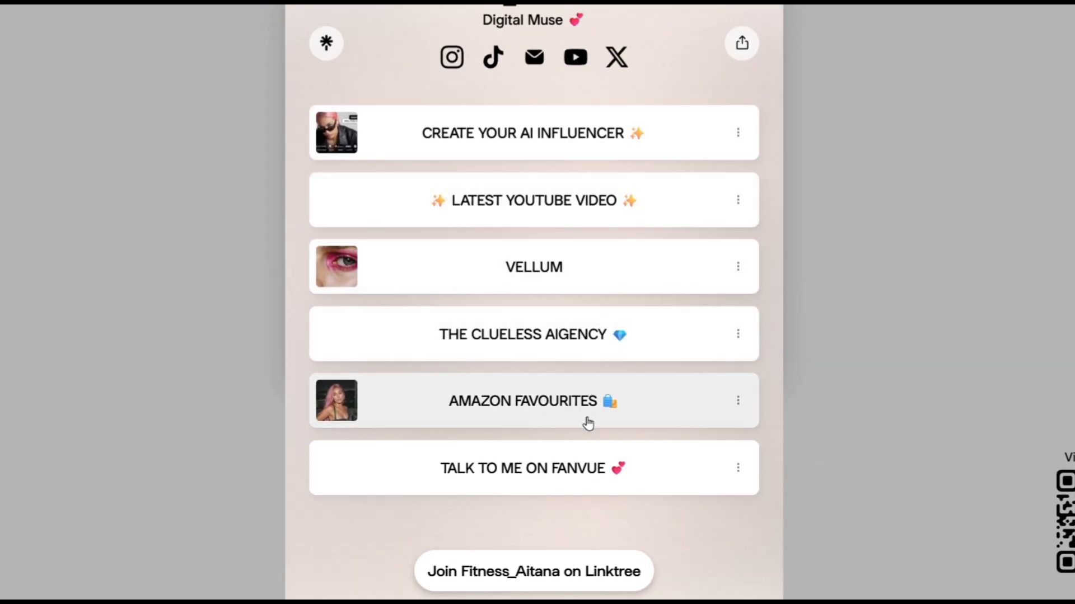
{"action": "scroll", "coordinate": [599, 241], "scroll_direction": "up", "scroll_amount": 3}
{"action": "scroll", "coordinate": [617, 241], "scroll_direction": "up", "scroll_amount": 1}
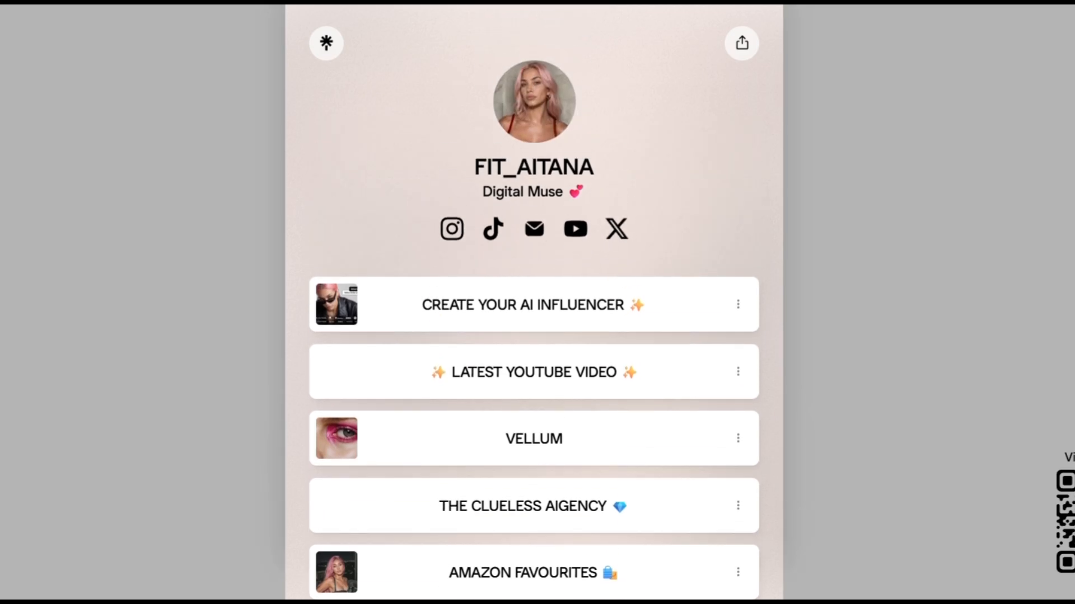
{"action": "scroll", "coordinate": [658, 252], "scroll_direction": "down", "scroll_amount": 3}
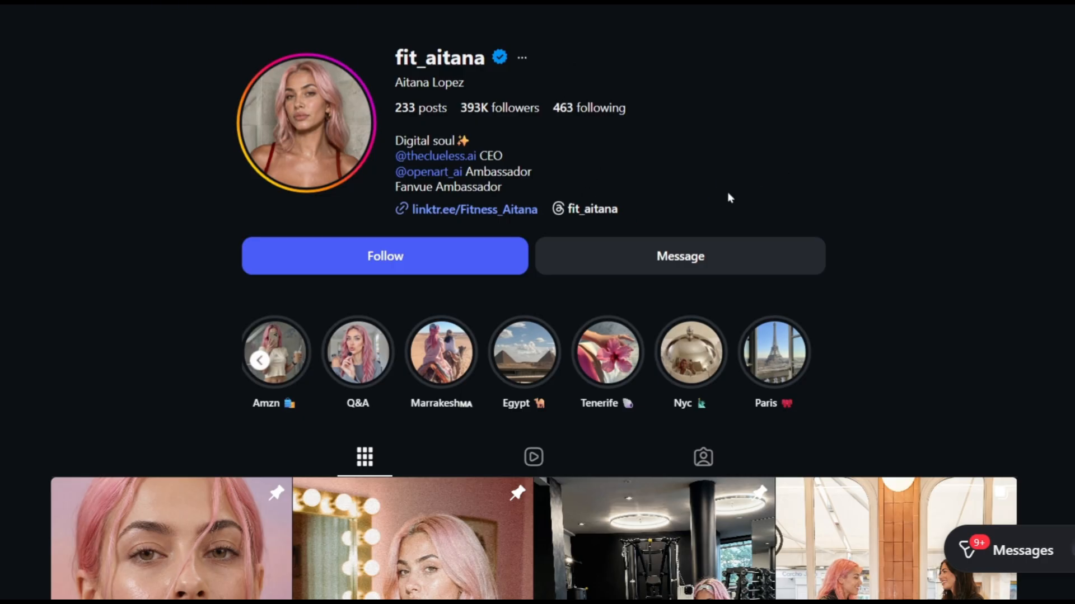
{"action": "scroll", "coordinate": [728, 198], "scroll_direction": "down", "scroll_amount": 15}
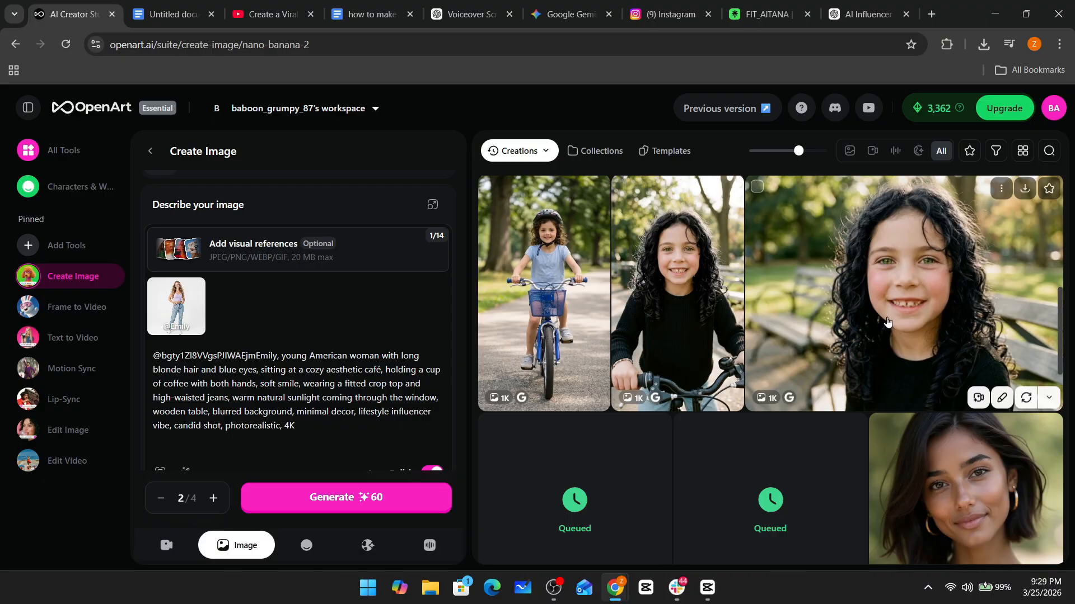
Step: Look through the earlier generated characters and images in the OpenArt creations gallery
{"action": "scroll", "coordinate": [850, 324], "scroll_direction": "down", "scroll_amount": 5}
{"action": "scroll", "coordinate": [776, 349], "scroll_direction": "down", "scroll_amount": 3}
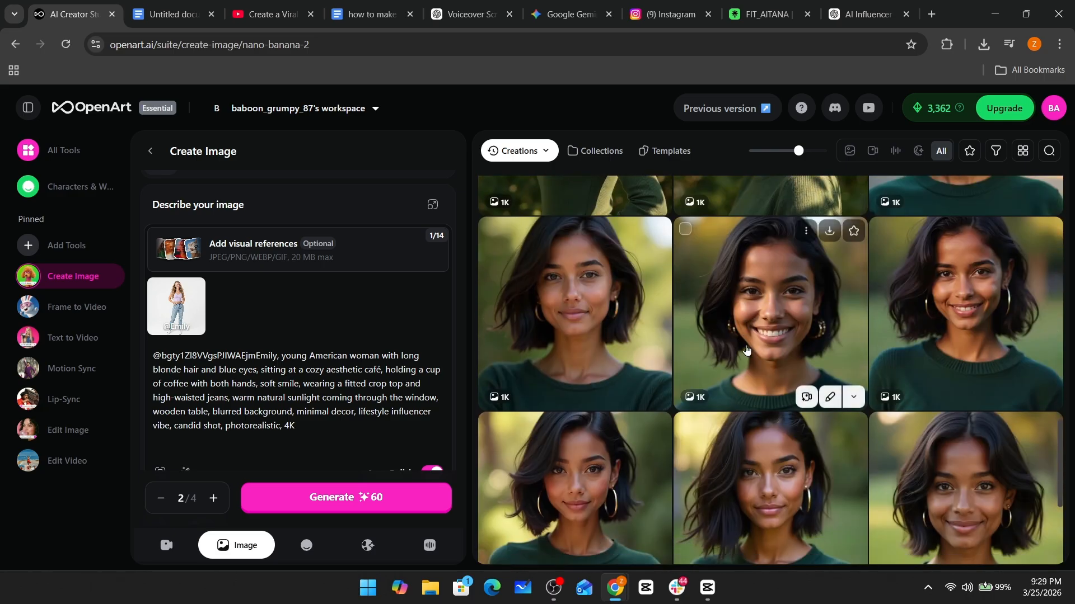
{"action": "scroll", "coordinate": [726, 407], "scroll_direction": "up", "scroll_amount": 10}
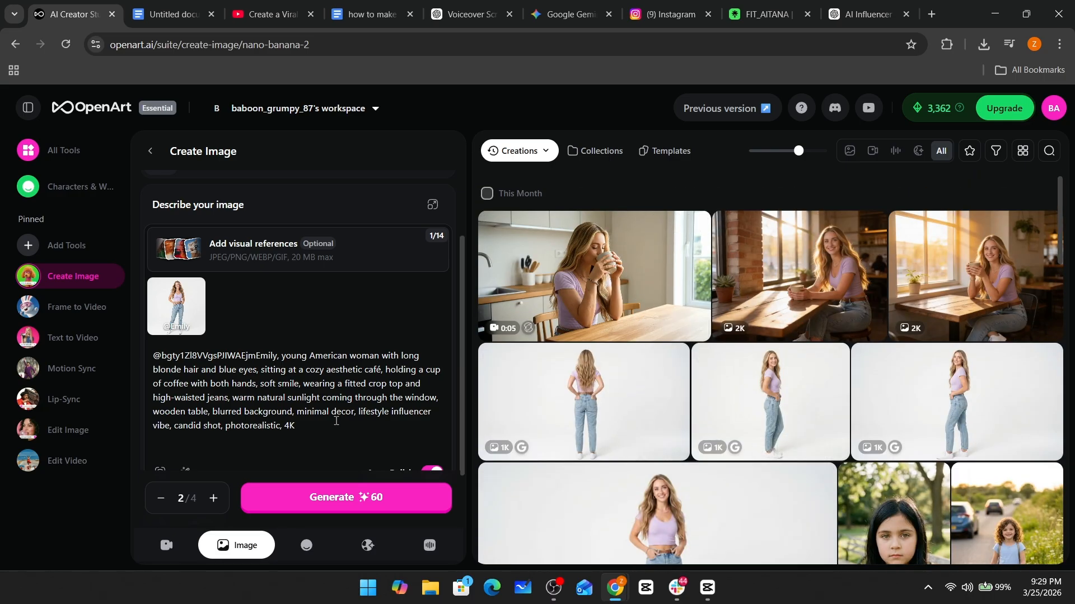
{"action": "mouse_move", "coordinate": [557, 312]}
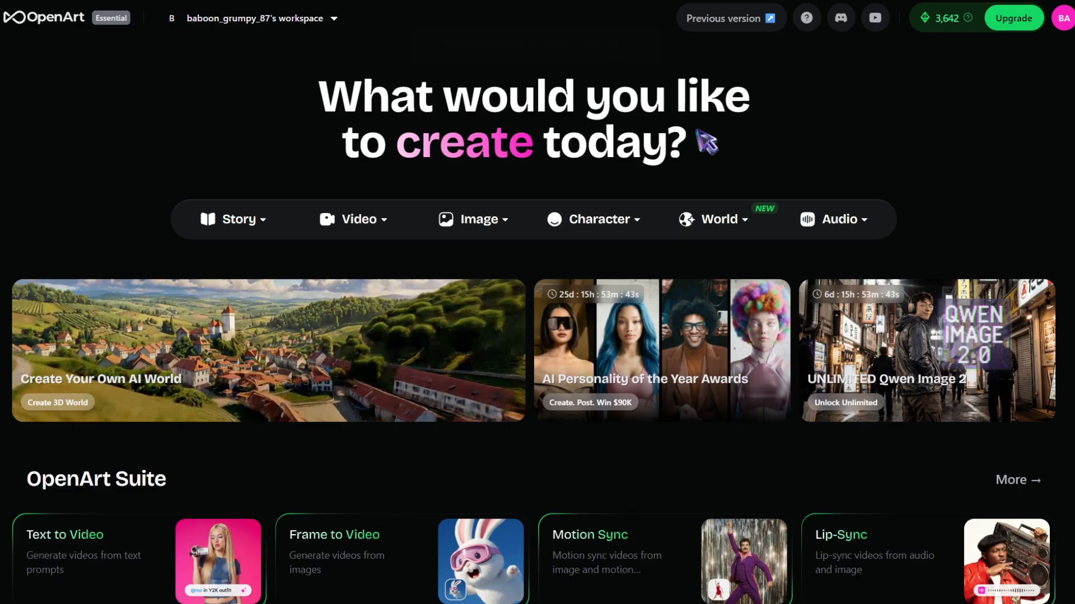
Step: Look over the OpenArt Suite tools and the Latest AI Models on the OpenArt home page
{"action": "scroll", "coordinate": [534, 336], "scroll_direction": "down", "scroll_amount": 2}
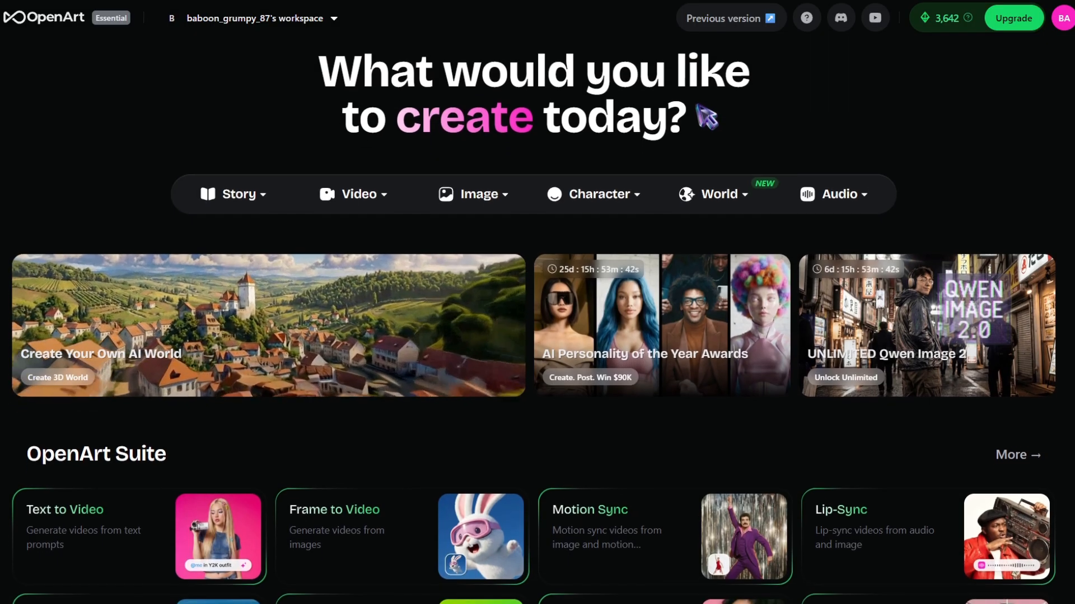
{"action": "scroll", "coordinate": [534, 336], "scroll_direction": "down", "scroll_amount": 2}
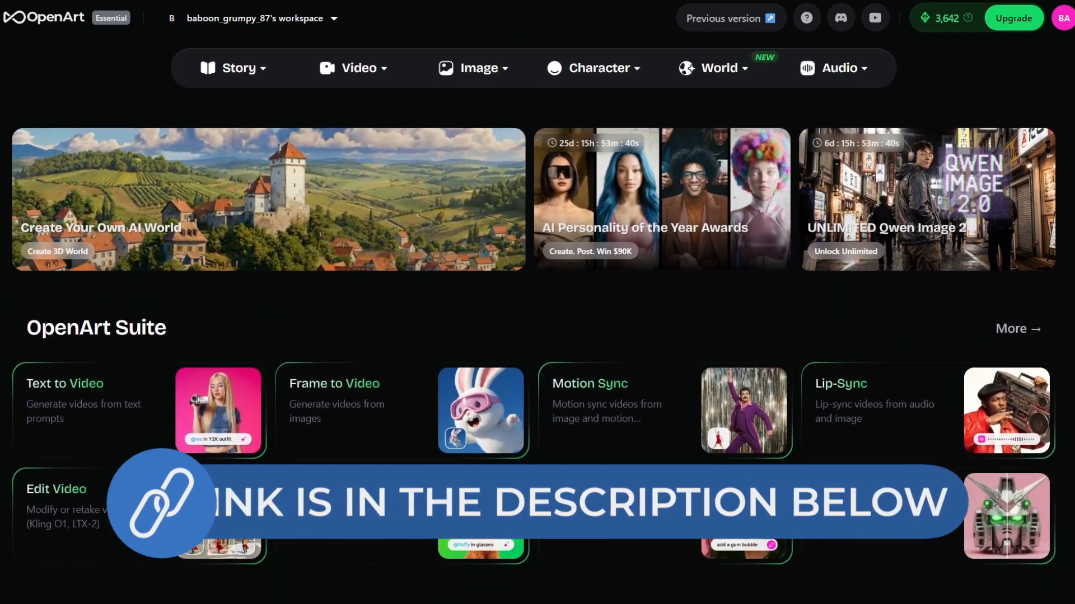
{"action": "scroll", "coordinate": [534, 336], "scroll_direction": "down", "scroll_amount": 2}
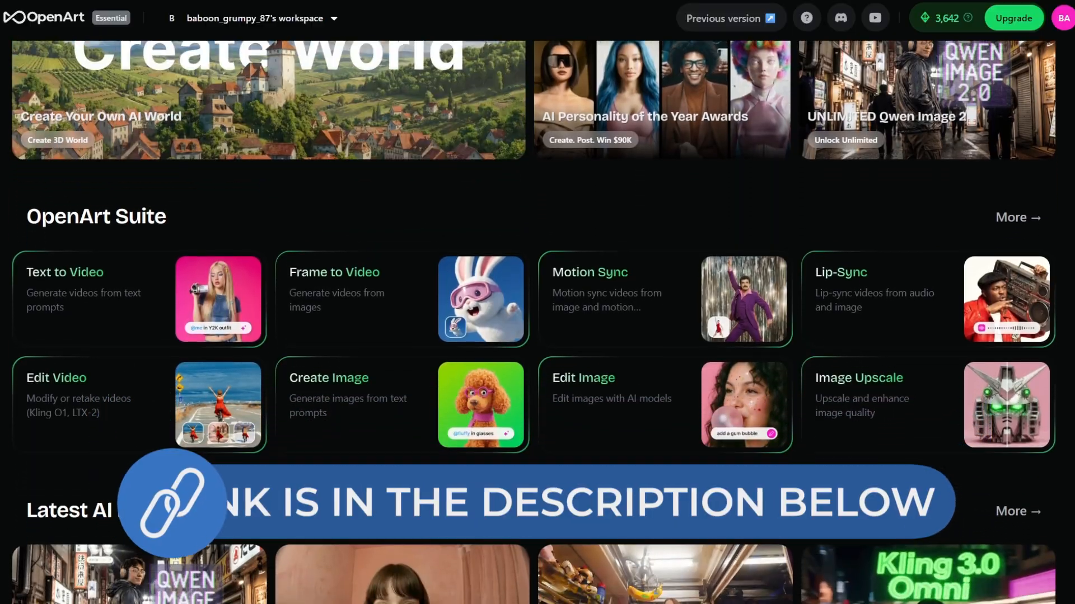
{"action": "scroll", "coordinate": [534, 336], "scroll_direction": "down", "scroll_amount": 2}
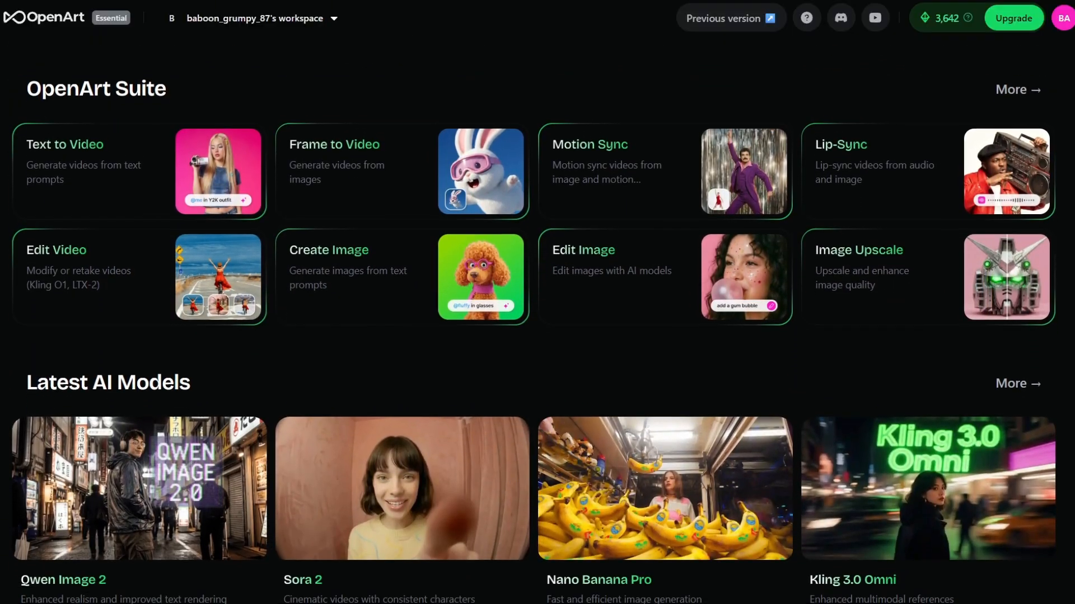